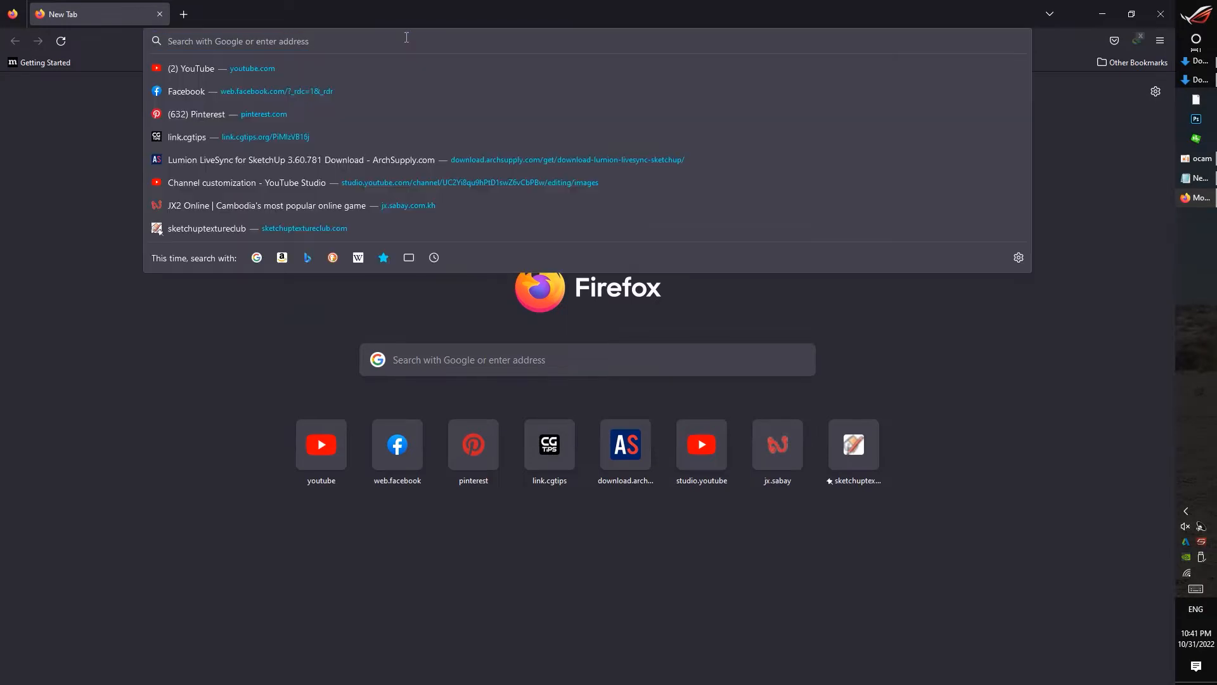
- Download the Lumion LiveSync for SketchUp 3.60.781 extension from its ArchSupply page via Extension Warehouse and show the file's folder
{"action": "key", "text": "Return"}
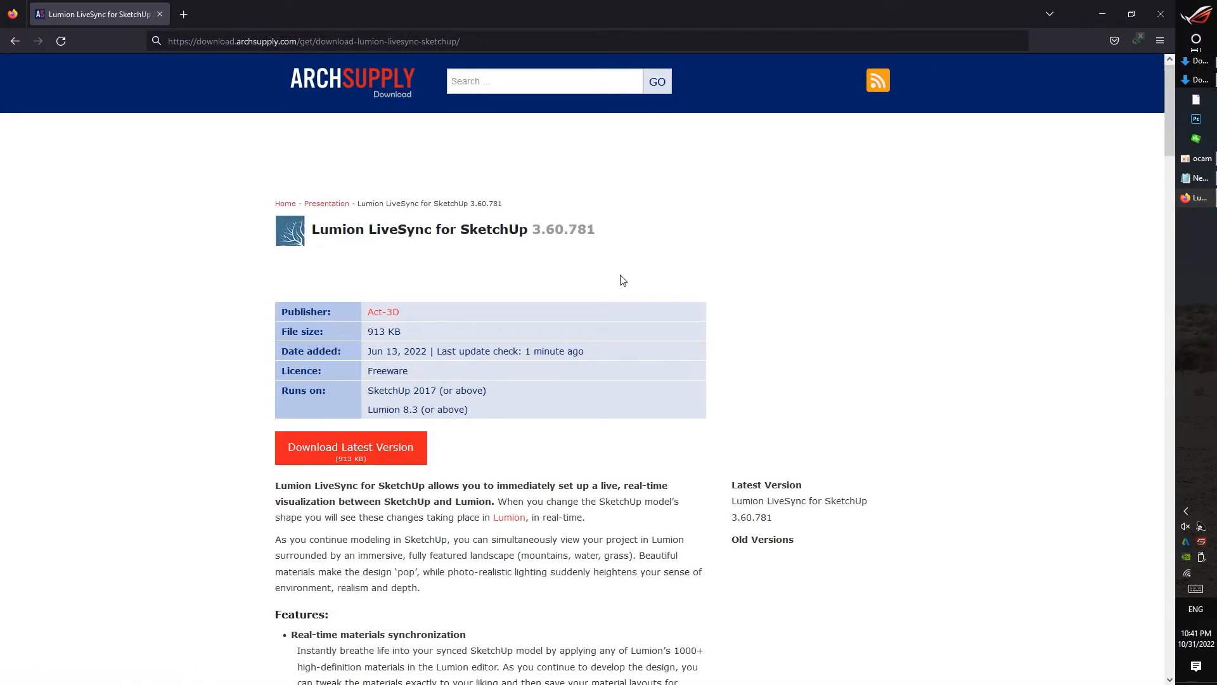
{"action": "left_click", "coordinate": [329, 446]}
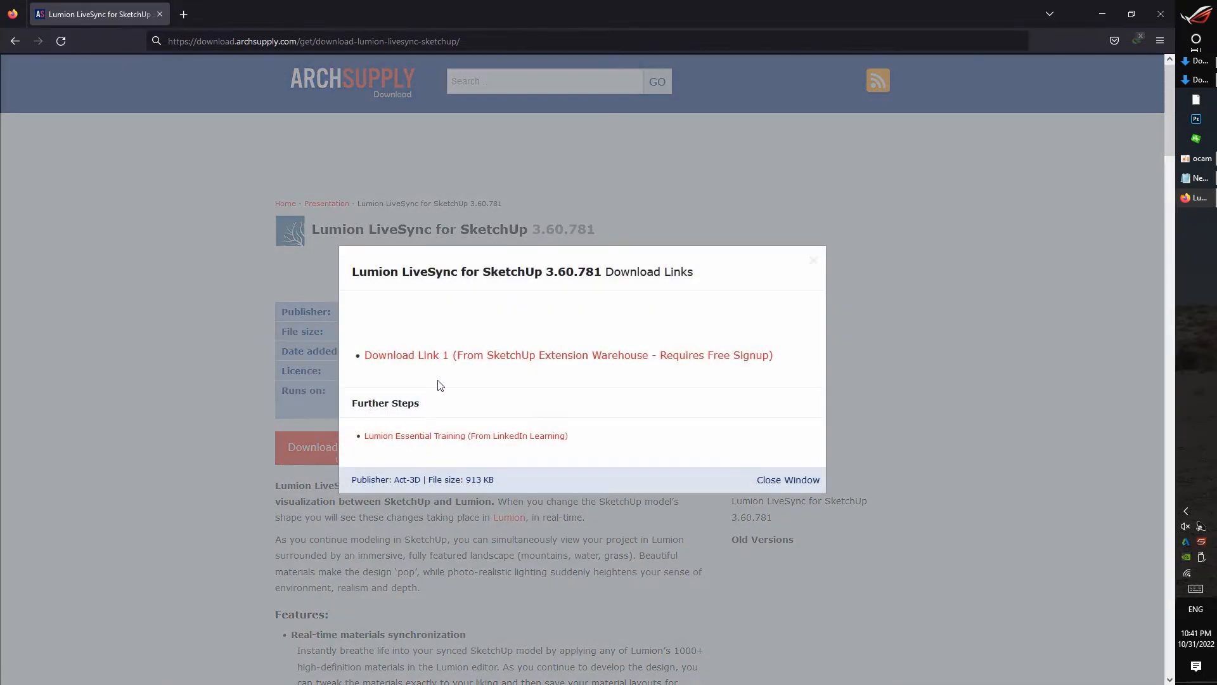
{"action": "left_click", "coordinate": [440, 357]}
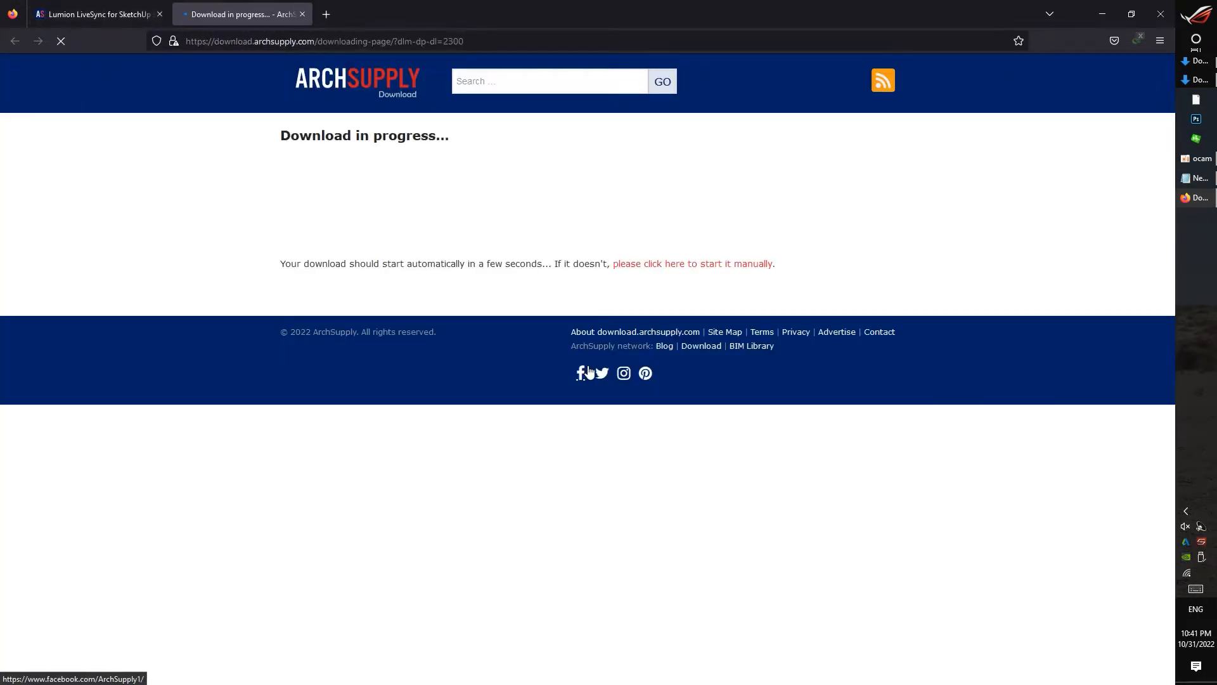
{"action": "left_click", "coordinate": [661, 268]}
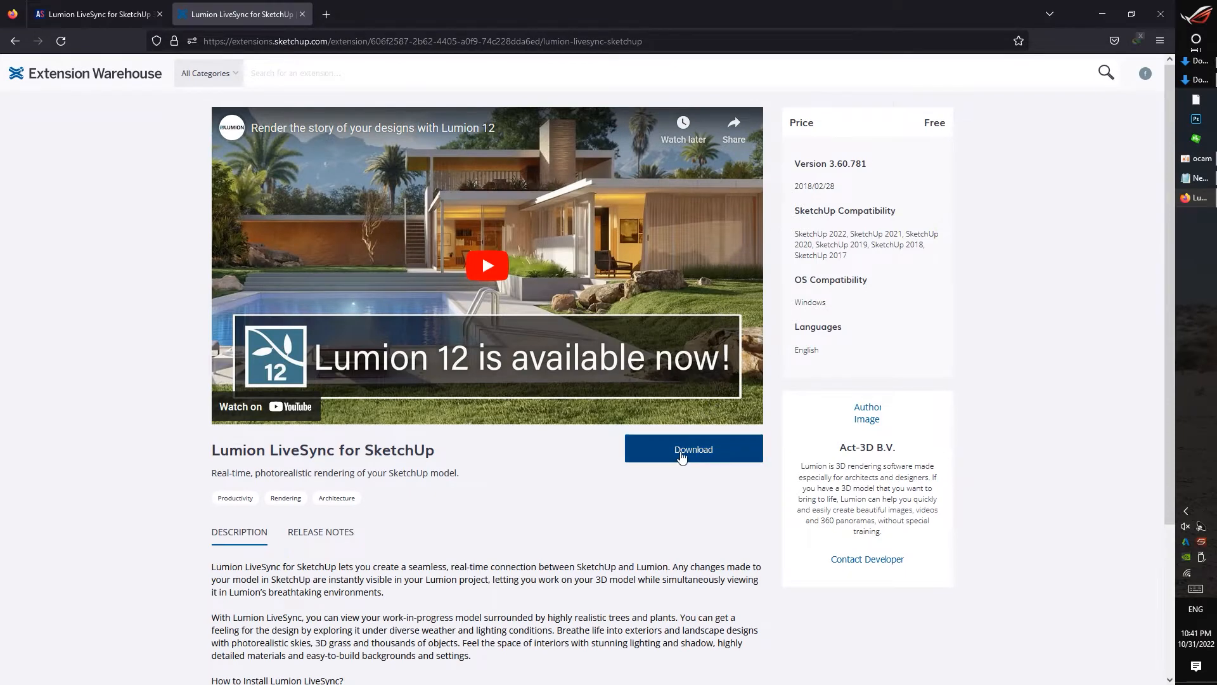
{"action": "left_click", "coordinate": [682, 452]}
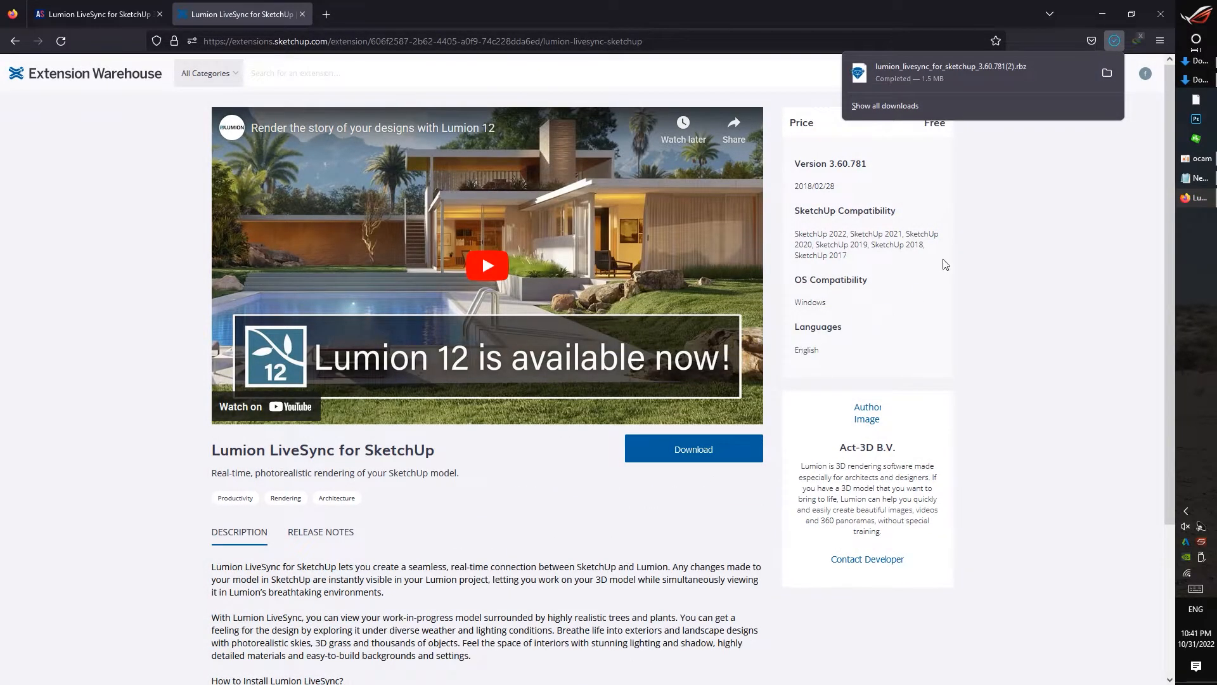
{"action": "left_click", "coordinate": [1107, 72]}
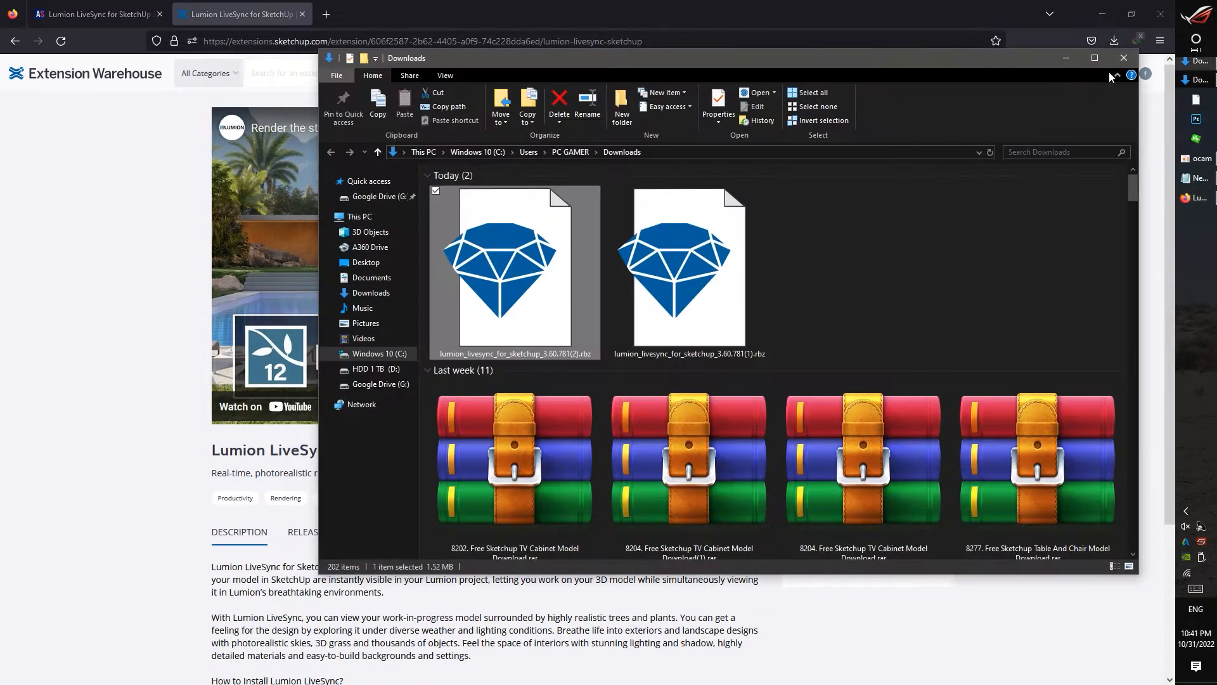
- Minimize the Downloads folder and the browser, and refresh the desktop
{"action": "left_click", "coordinate": [1070, 58]}
{"action": "left_click", "coordinate": [1104, 15]}
{"action": "right_click", "coordinate": [793, 145]}
{"action": "left_click", "coordinate": [807, 178]}
{"action": "right_click", "coordinate": [558, 160]}
{"action": "left_click", "coordinate": [575, 197]}
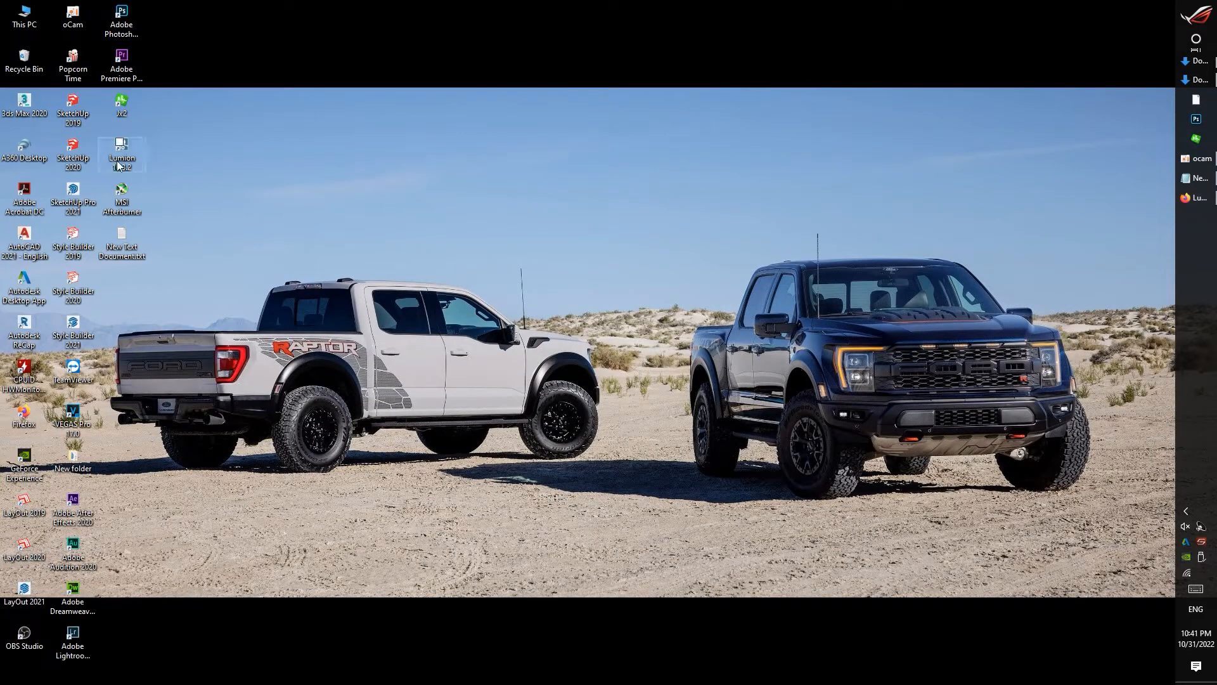
- Launch SketchUp Pro 2021 and start a new model from the Architectural Millimeters template
{"action": "right_click", "coordinate": [75, 199]}
{"action": "left_click", "coordinate": [95, 204]}
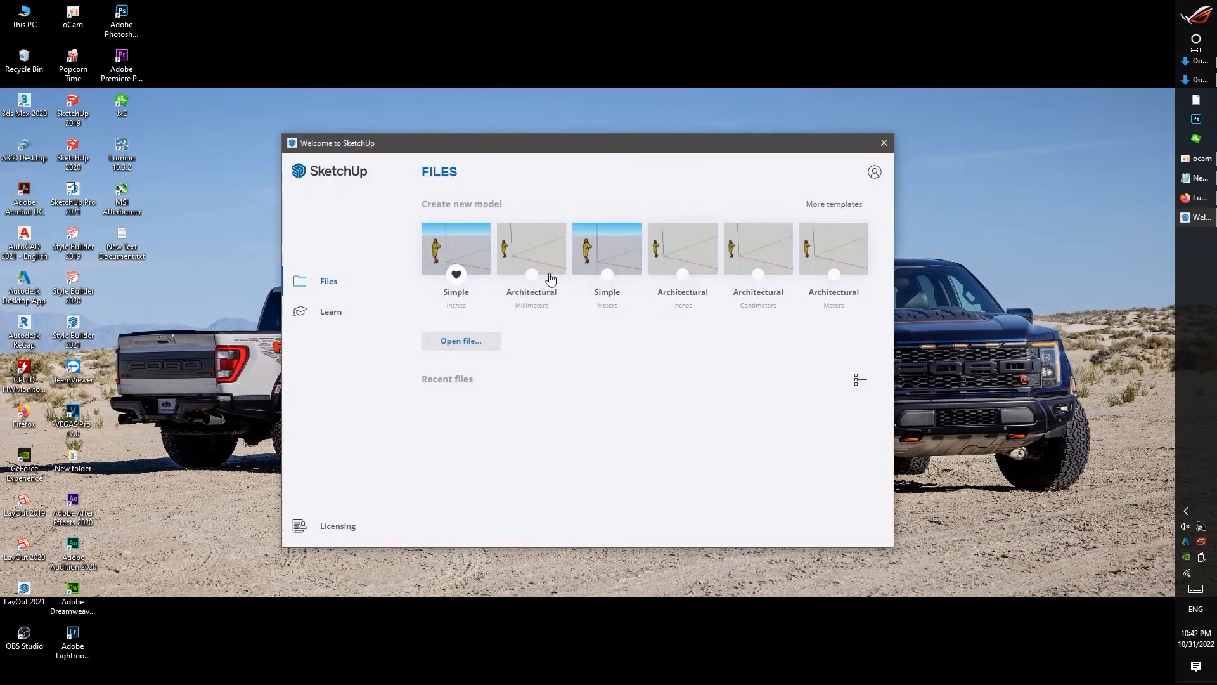
{"action": "left_click", "coordinate": [534, 243]}
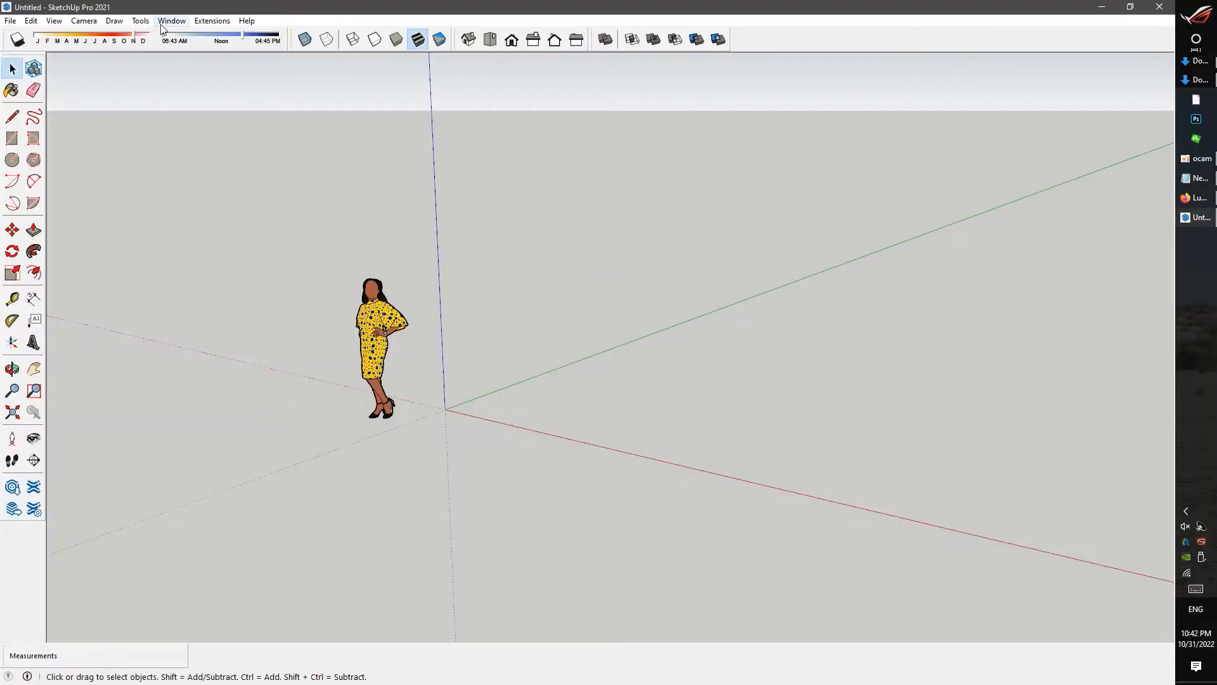
- Install the Lumion LiveSync .rbz file from the Downloads folder with Extension Manager, and close the manager
{"action": "left_click", "coordinate": [170, 21]}
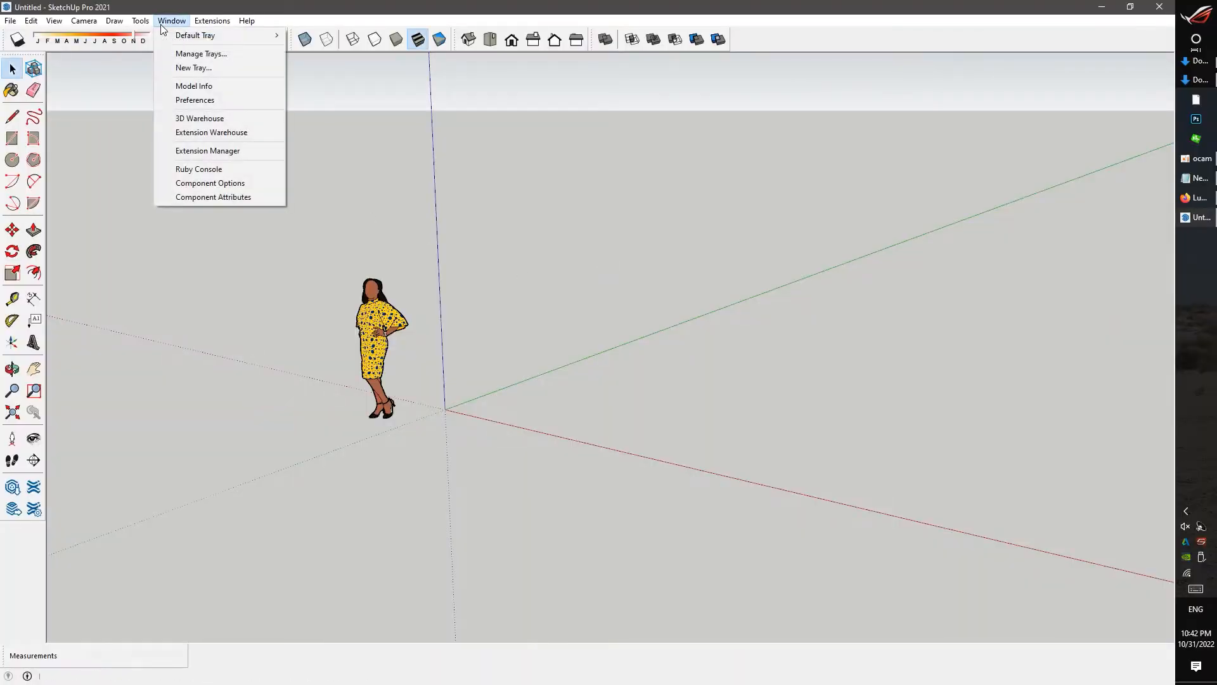
{"action": "left_click", "coordinate": [201, 150]}
{"action": "left_click", "coordinate": [381, 516]}
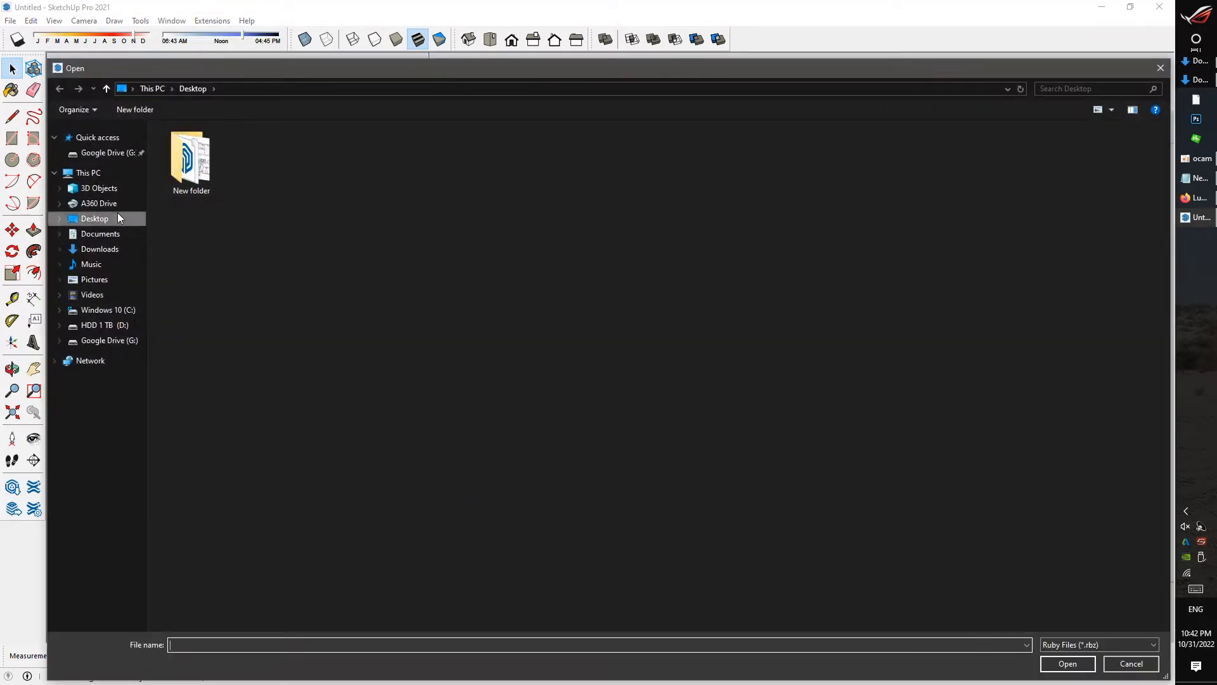
{"action": "left_click", "coordinate": [104, 248]}
{"action": "left_click", "coordinate": [244, 229]}
{"action": "left_click", "coordinate": [1072, 663]}
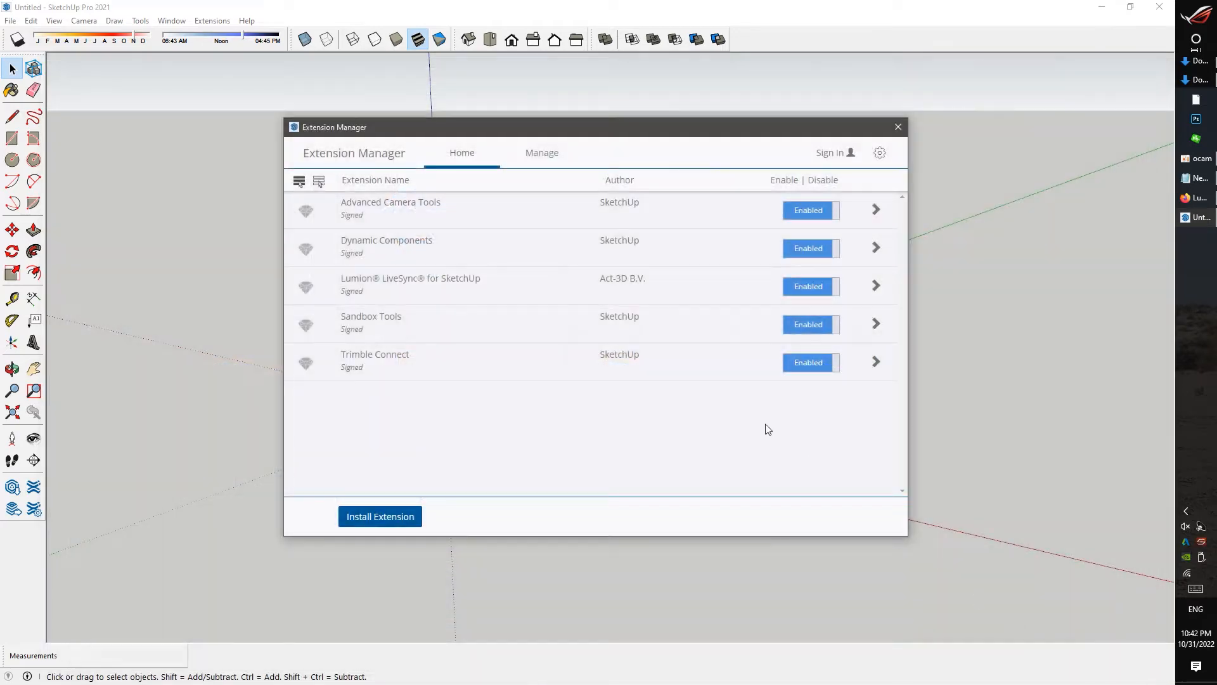
{"action": "left_click", "coordinate": [898, 128]}
- Show the Lumion LiveSync toolbar and dock it beside the existing toolbars above the model
{"action": "left_click", "coordinate": [54, 20]}
{"action": "left_click", "coordinate": [63, 34]}
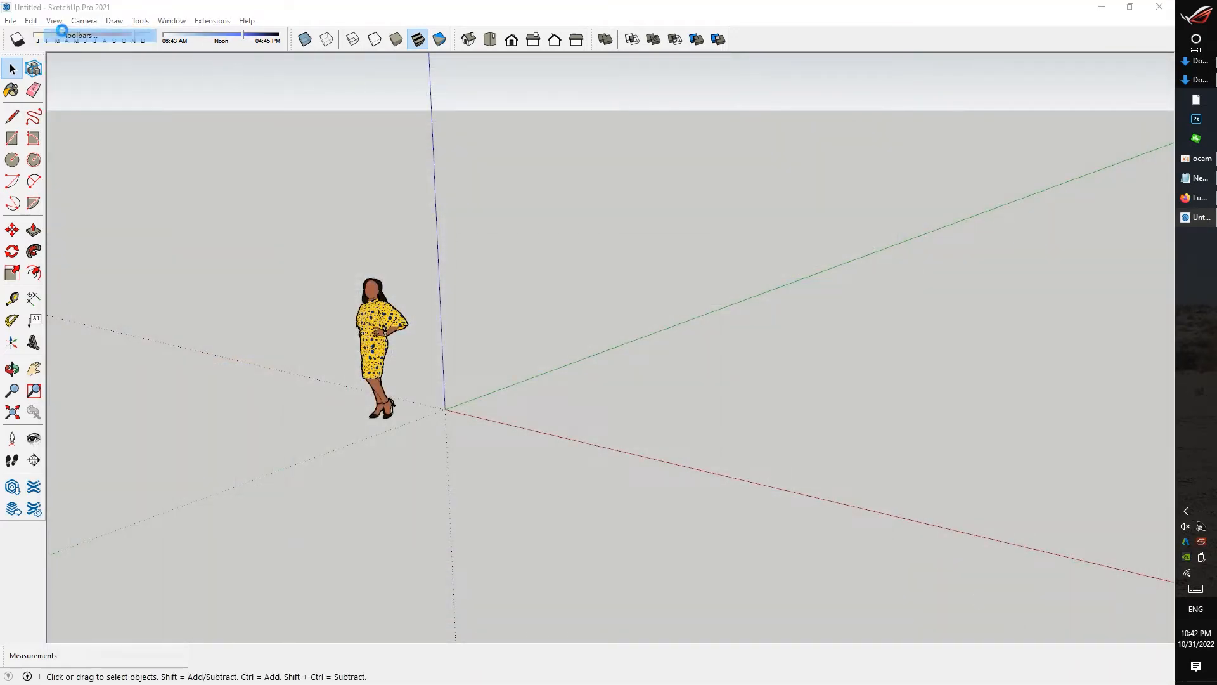
{"action": "left_click", "coordinate": [474, 388]}
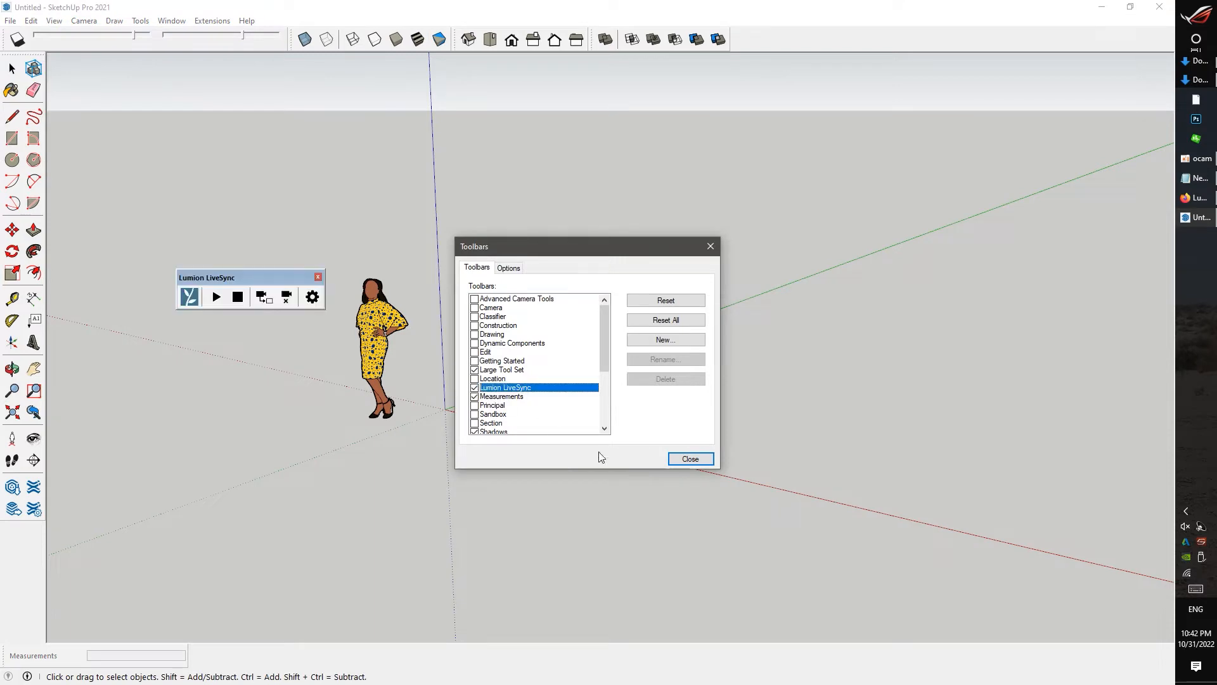
{"action": "left_click", "coordinate": [691, 459]}
{"action": "left_click_drag", "start_coordinate": [249, 277], "coordinate": [793, 25]}
- Draw a large rectangle on the ground plane, starting at the axes origin
{"action": "mouse_move", "coordinate": [482, 313]}
{"action": "middle_mouse_down"}
{"action": "mouse_move", "coordinate": [528, 278]}
{"action": "mouse_move", "coordinate": [536, 343]}
{"action": "mouse_move", "coordinate": [766, 360]}
{"action": "mouse_move", "coordinate": [601, 386]}
{"action": "mouse_move", "coordinate": [598, 400]}
{"action": "middle_mouse_up"}
{"action": "key", "text": "r"}
{"action": "left_click", "coordinate": [423, 344]}
{"action": "middle_click_drag", "start_coordinate": [750, 345], "coordinate": [573, 317]}
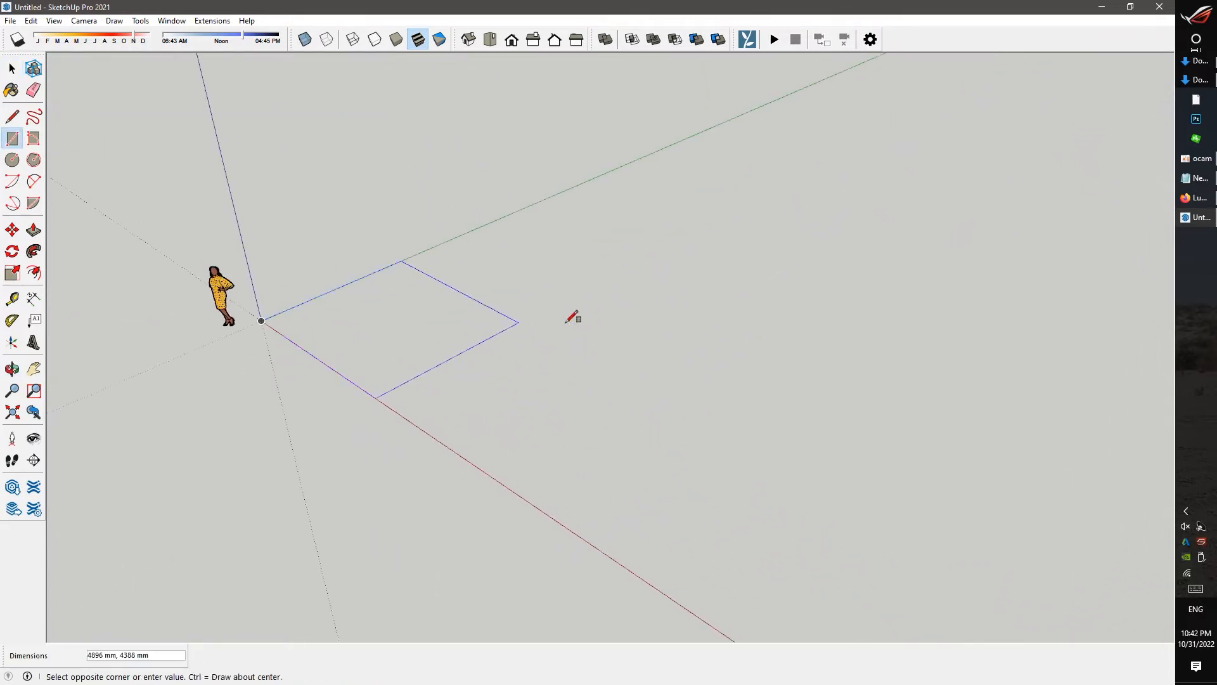
{"action": "left_click", "coordinate": [980, 320]}
- Push/Pull the rectangle upward into a flat box taller than the standing figure
{"action": "middle_click_drag", "start_coordinate": [736, 413], "coordinate": [826, 405]}
{"action": "key", "text": "space"}
{"action": "key", "text": "p"}
{"action": "left_click_drag", "start_coordinate": [826, 405], "coordinate": [769, 285]}
{"action": "middle_click_drag", "start_coordinate": [769, 286], "coordinate": [670, 323]}
- Select all of the box's faces and edges and make them a group
{"action": "key", "text": "space"}
{"action": "left_click", "coordinate": [653, 282]}
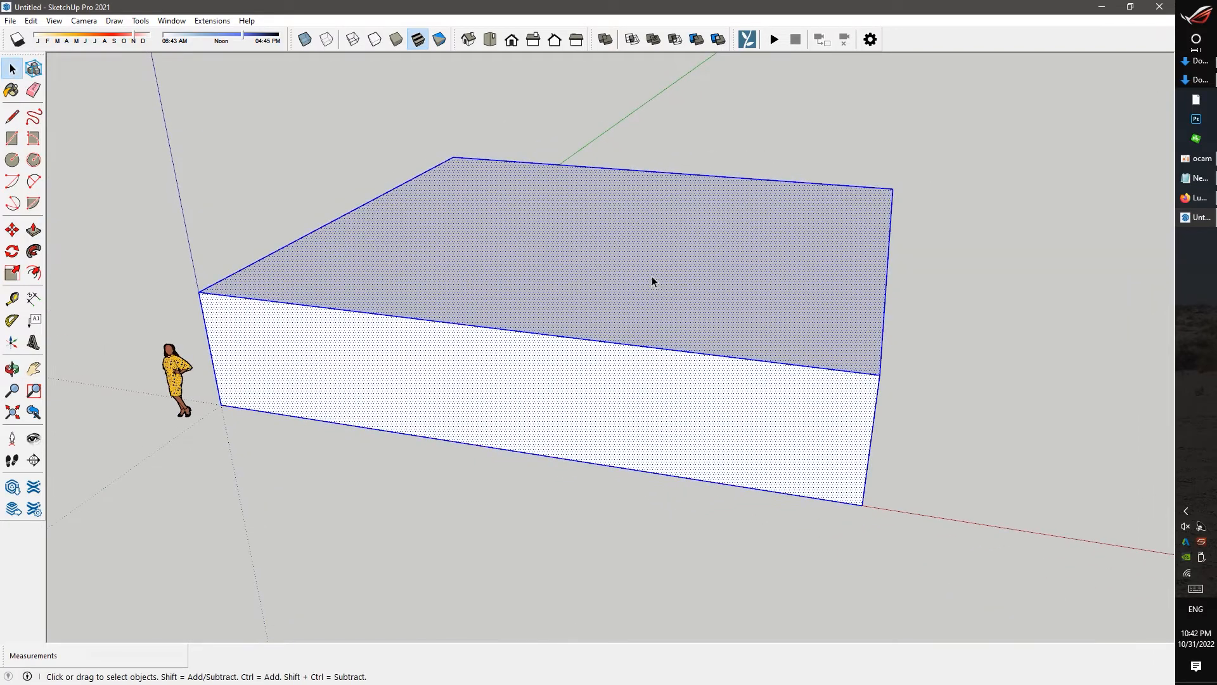
{"action": "middle_click_drag", "start_coordinate": [769, 283], "coordinate": [679, 402]}
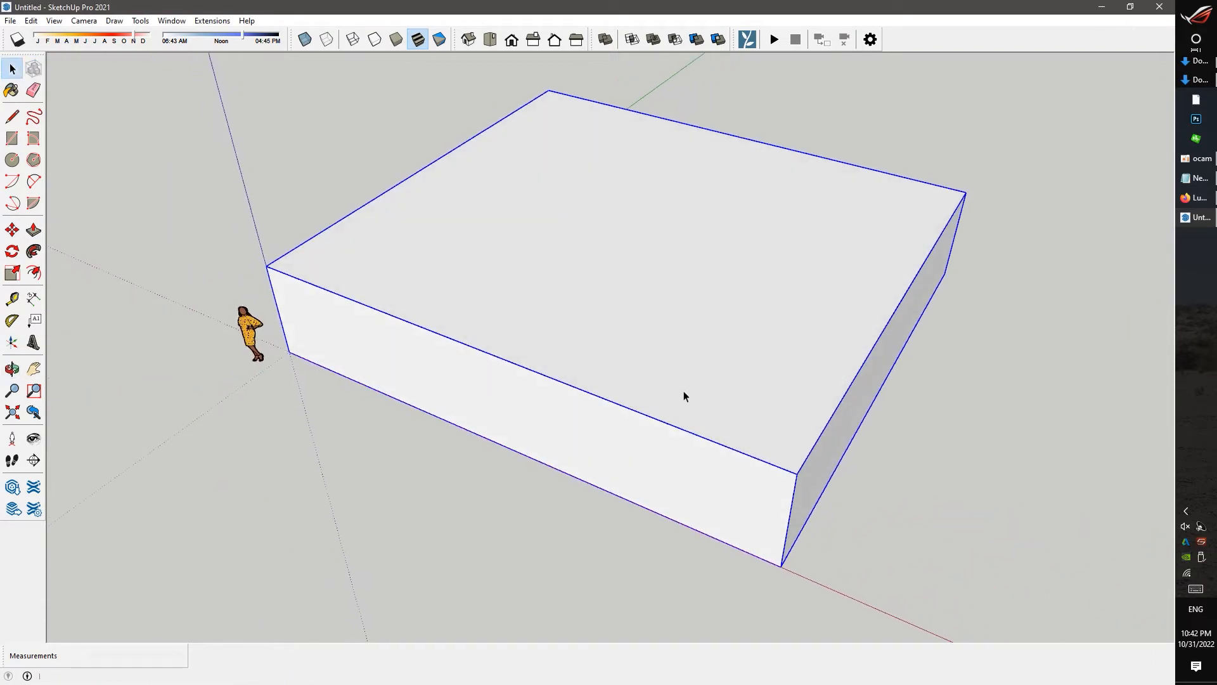
- Save the model to the Desktop as "Lumion 2021" in SketchUp Version 2018 format
{"action": "key", "text": "ctrl+s"}
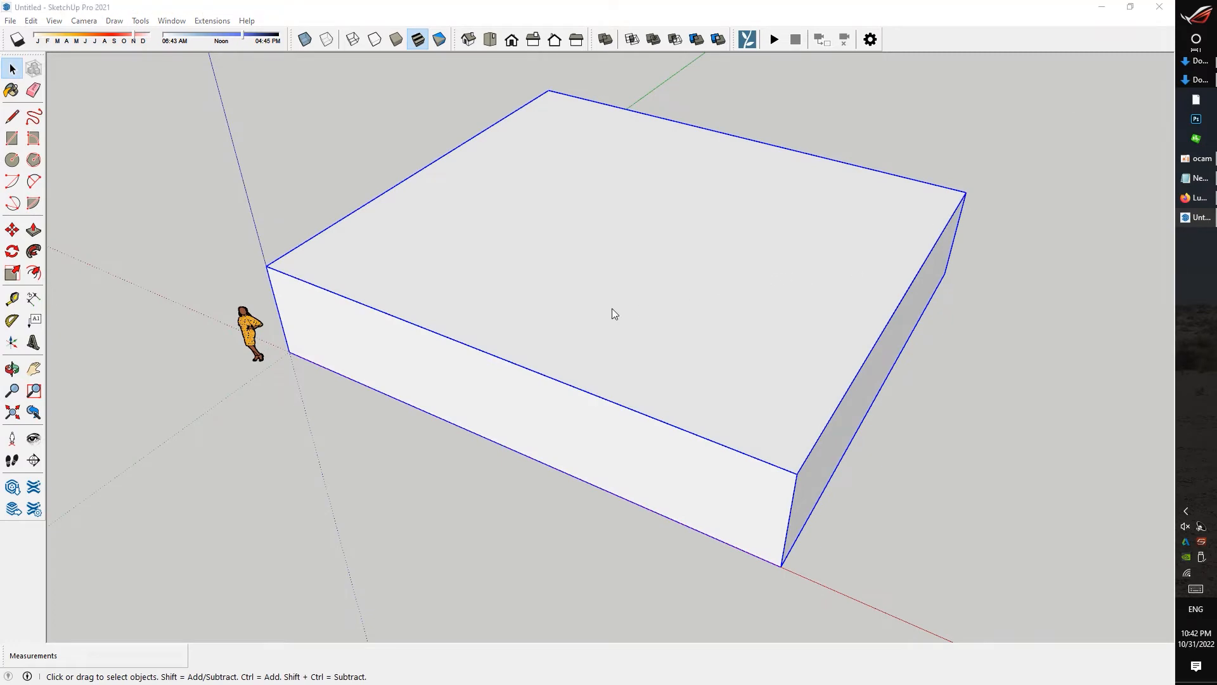
{"action": "left_click", "coordinate": [99, 215]}
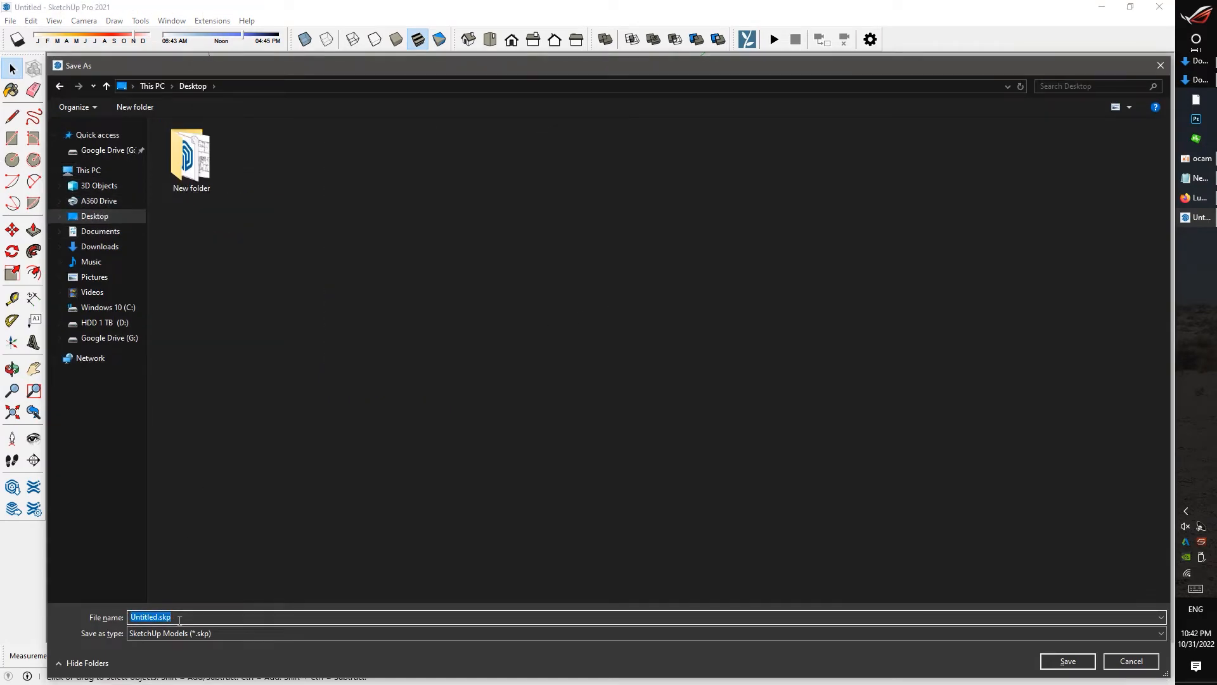
{"action": "type", "text": "Lumi"}
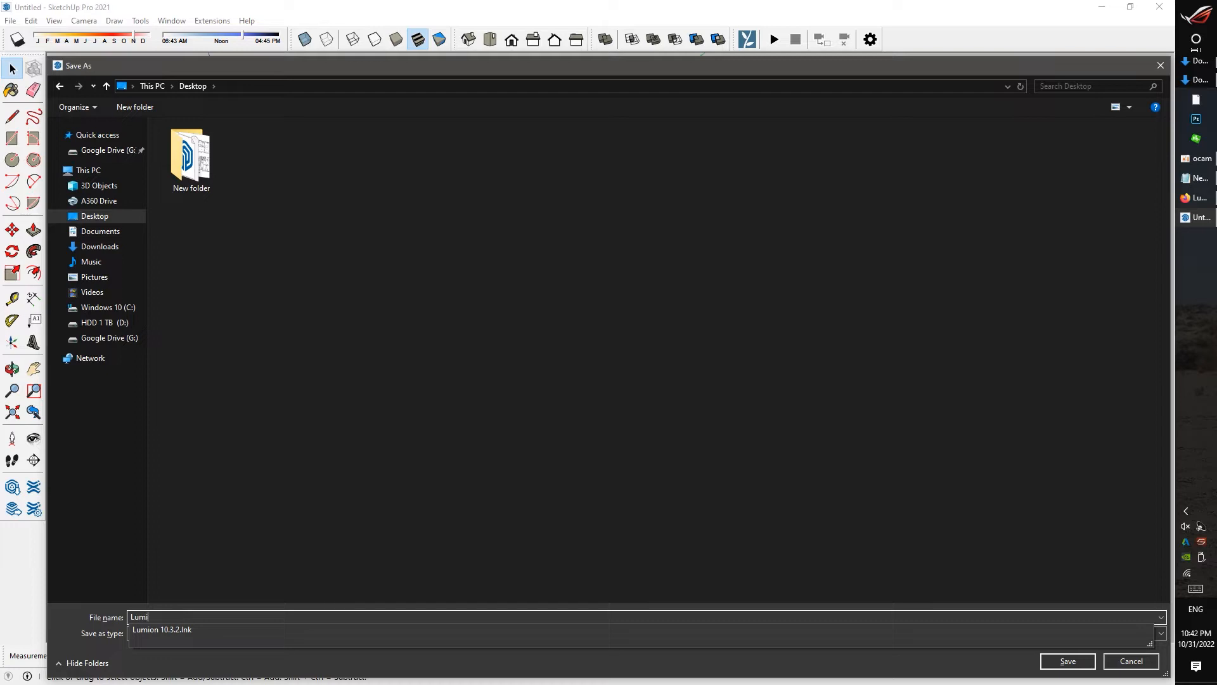
{"action": "type", "text": "on 2021"}
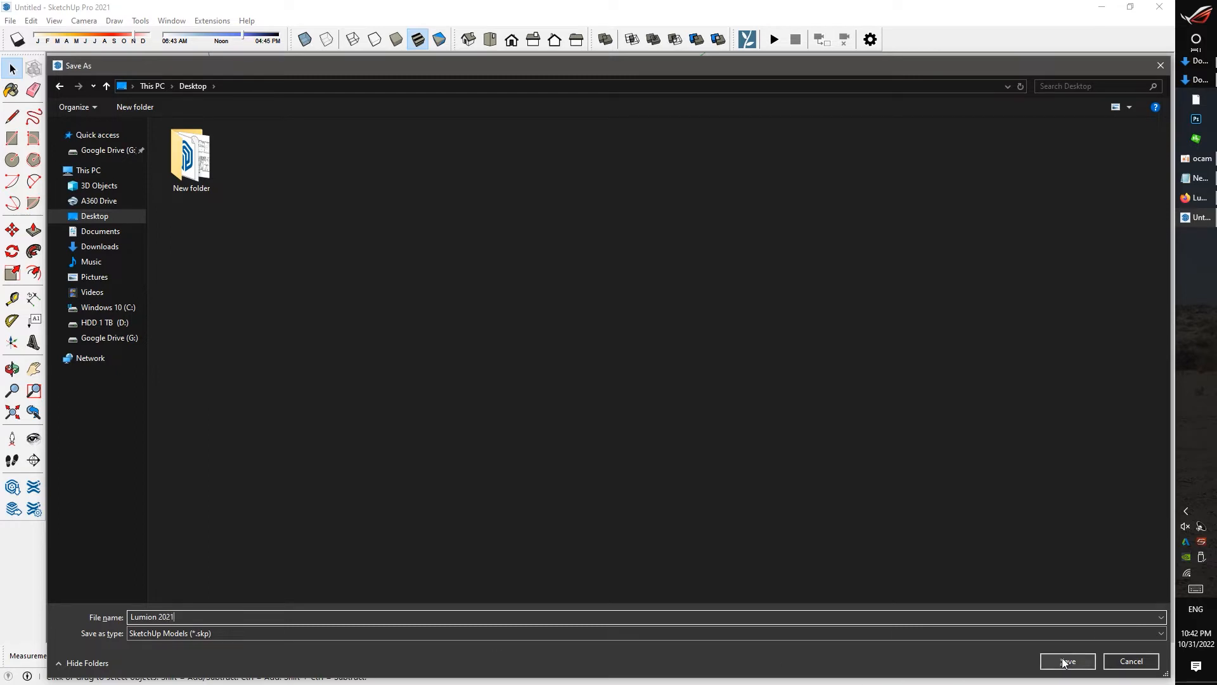
{"action": "left_click", "coordinate": [654, 634]}
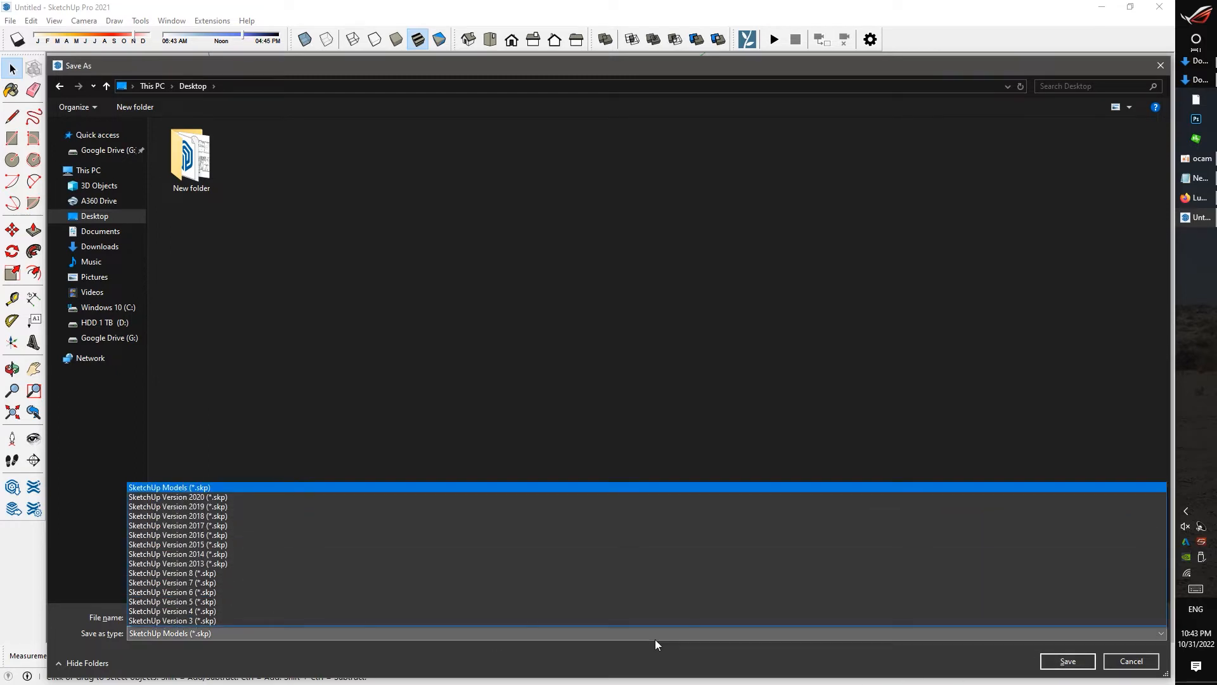
{"action": "left_click", "coordinate": [197, 517]}
{"action": "left_click", "coordinate": [1067, 661]}
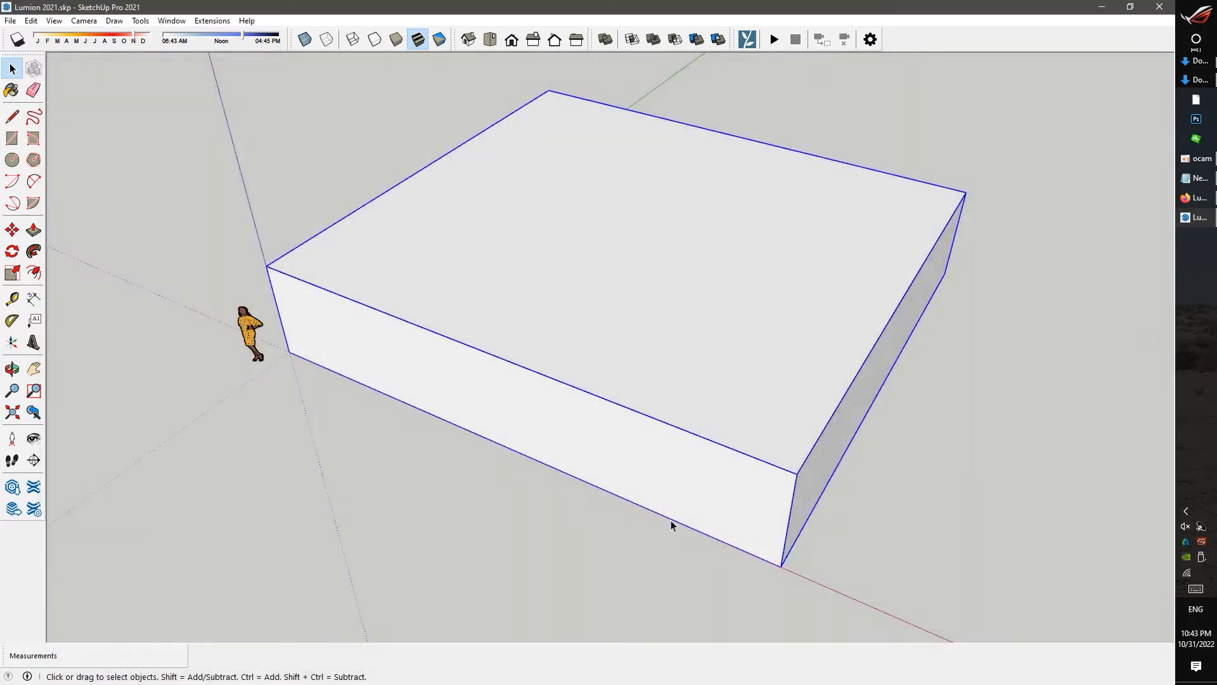
- Close SketchUp and refresh the desktop
{"action": "left_click", "coordinate": [1161, 8]}
{"action": "right_click", "coordinate": [570, 157]}
{"action": "right_click", "coordinate": [584, 195]}
{"action": "left_click", "coordinate": [597, 233]}
{"action": "right_click", "coordinate": [577, 185]}
{"action": "left_click", "coordinate": [598, 222]}
- Launch Lumion 10.3.2 and close the open File Explorer windows
{"action": "double_click", "coordinate": [122, 155]}
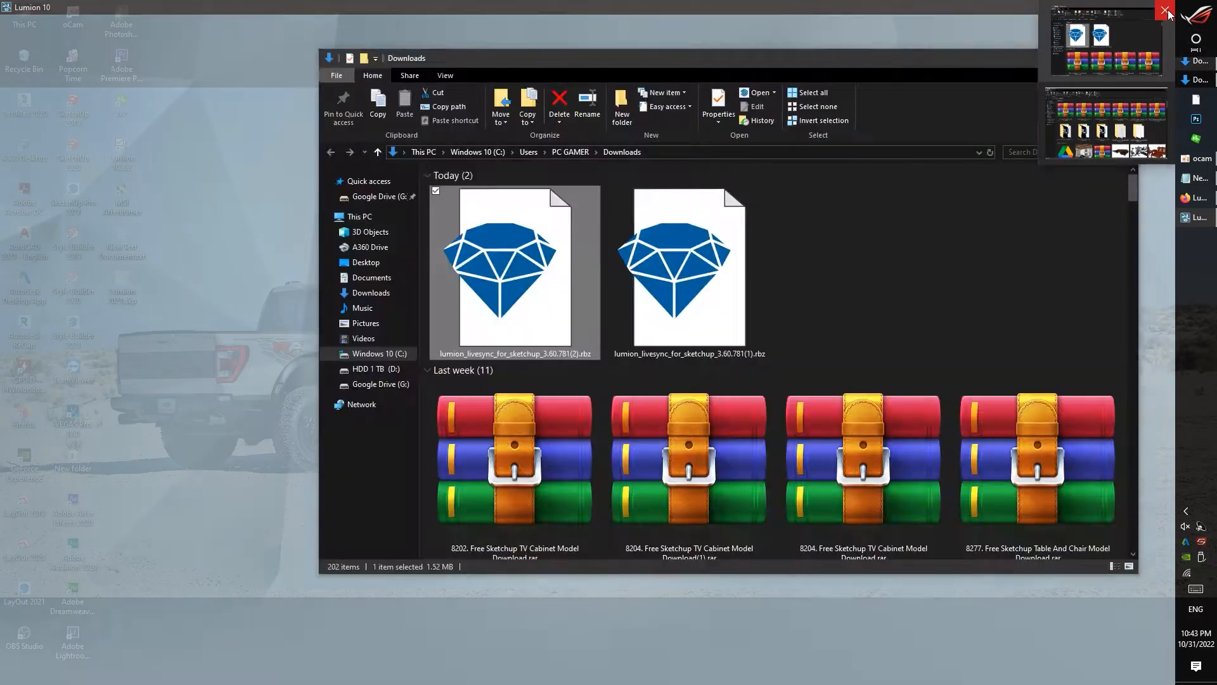
{"action": "left_click", "coordinate": [1165, 31]}
{"action": "left_click", "coordinate": [1165, 32]}
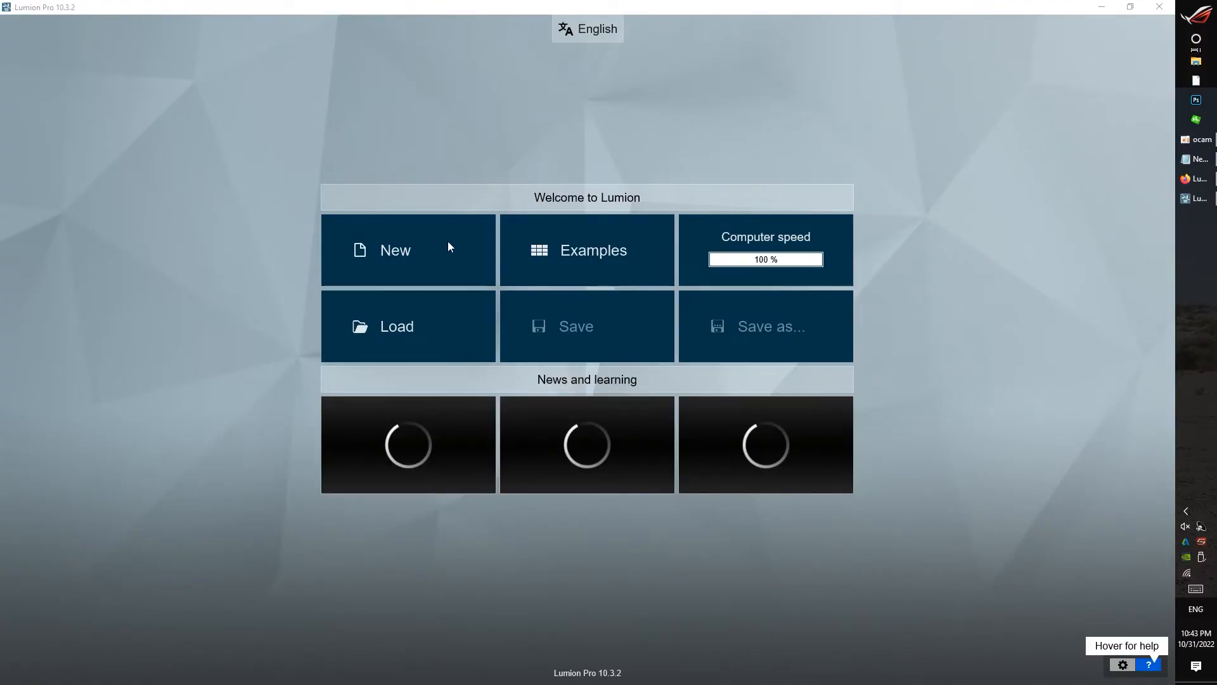
- Create a new Lumion project with the flat green grass landscape, without selecting a model
{"action": "left_click", "coordinate": [447, 246]}
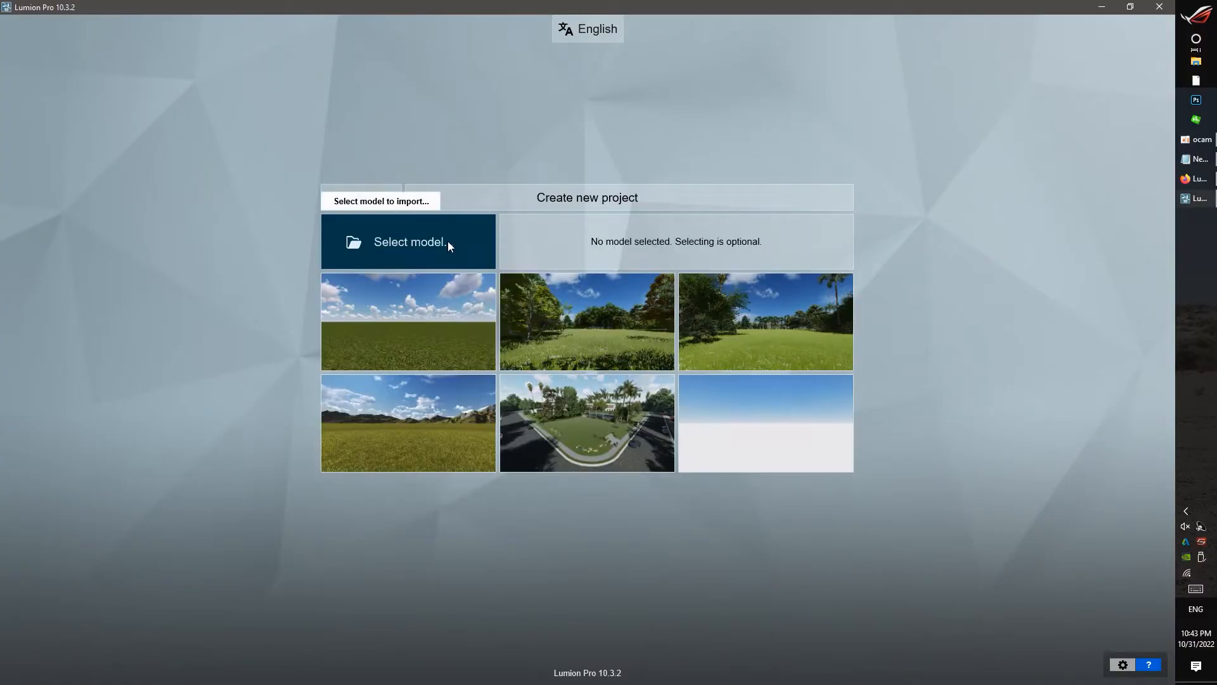
{"action": "left_click", "coordinate": [450, 321]}
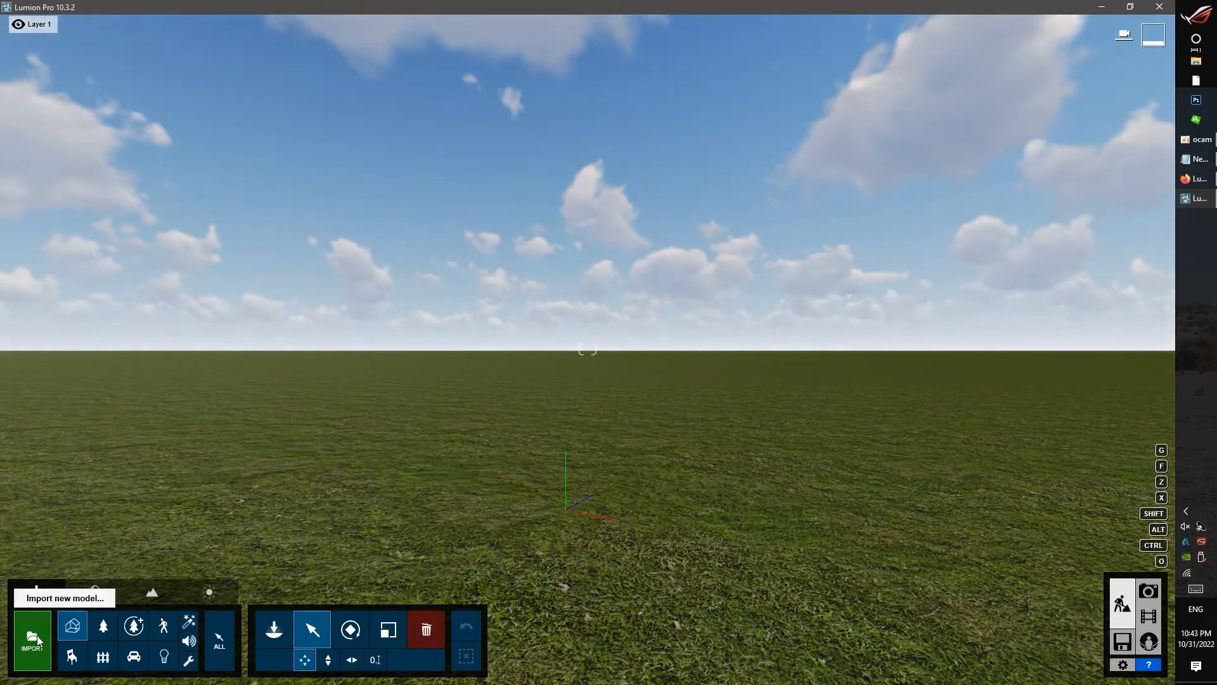
- Import Lumion 2021.skp from the Desktop and place the model on the grass near the scene origin
{"action": "left_click", "coordinate": [39, 640]}
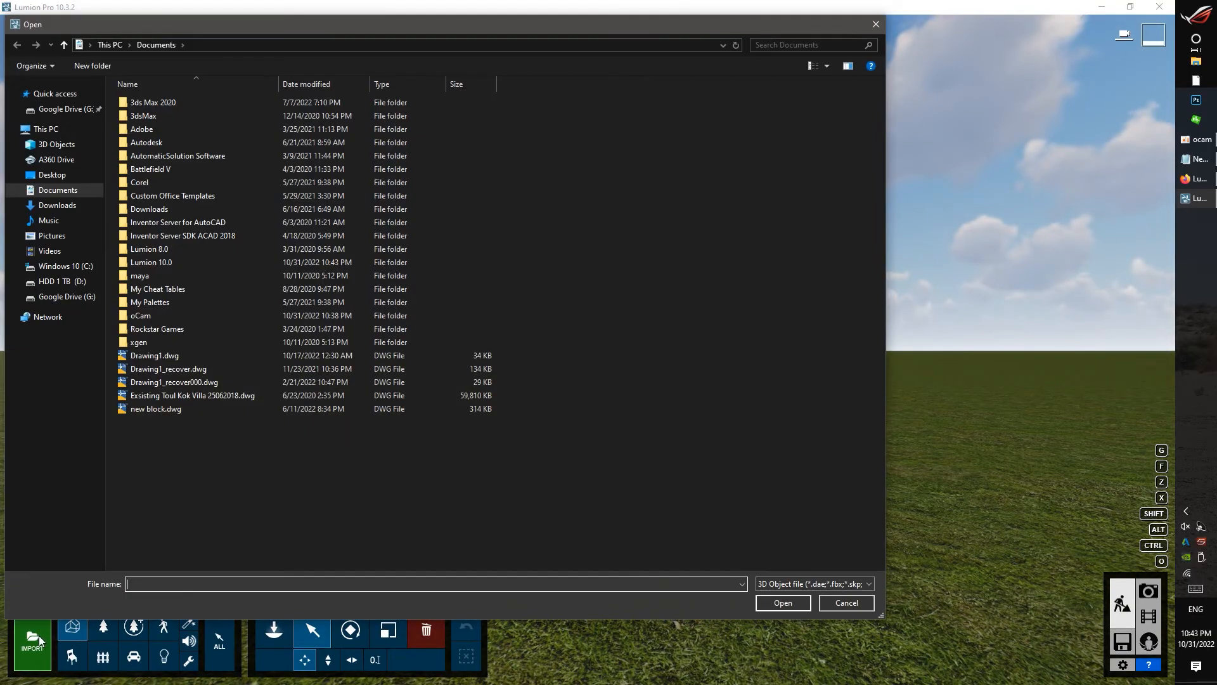
{"action": "left_click", "coordinate": [57, 176]}
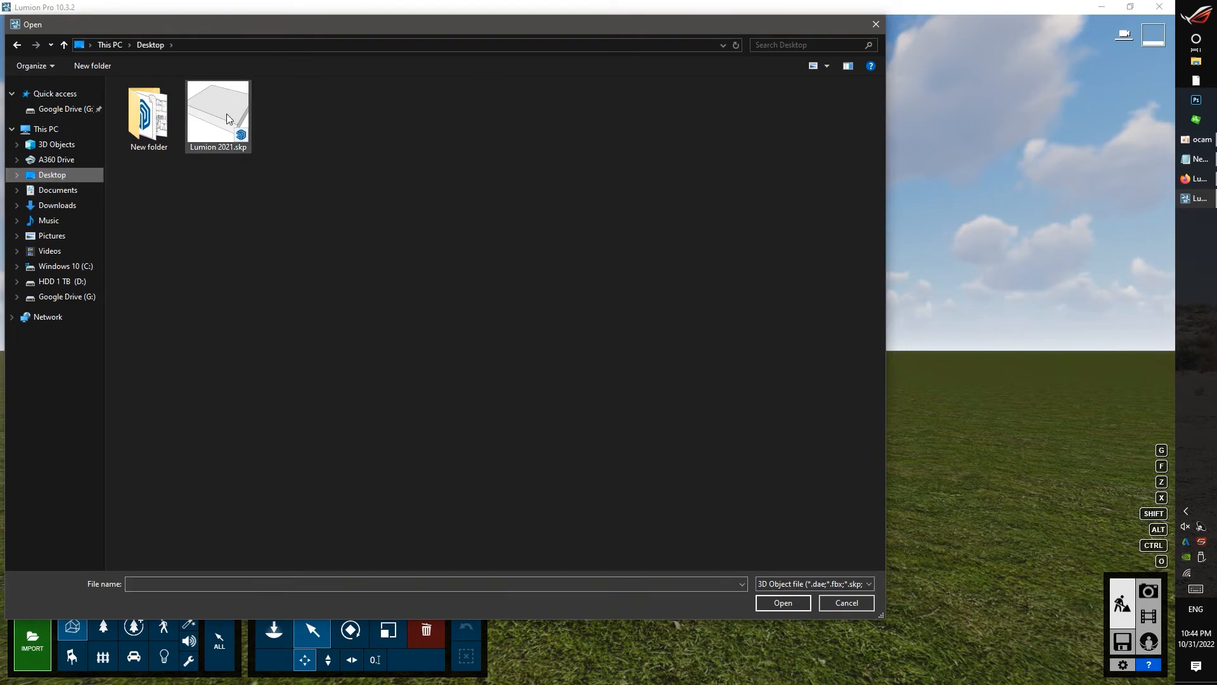
{"action": "left_click", "coordinate": [226, 113]}
{"action": "left_click", "coordinate": [784, 603]}
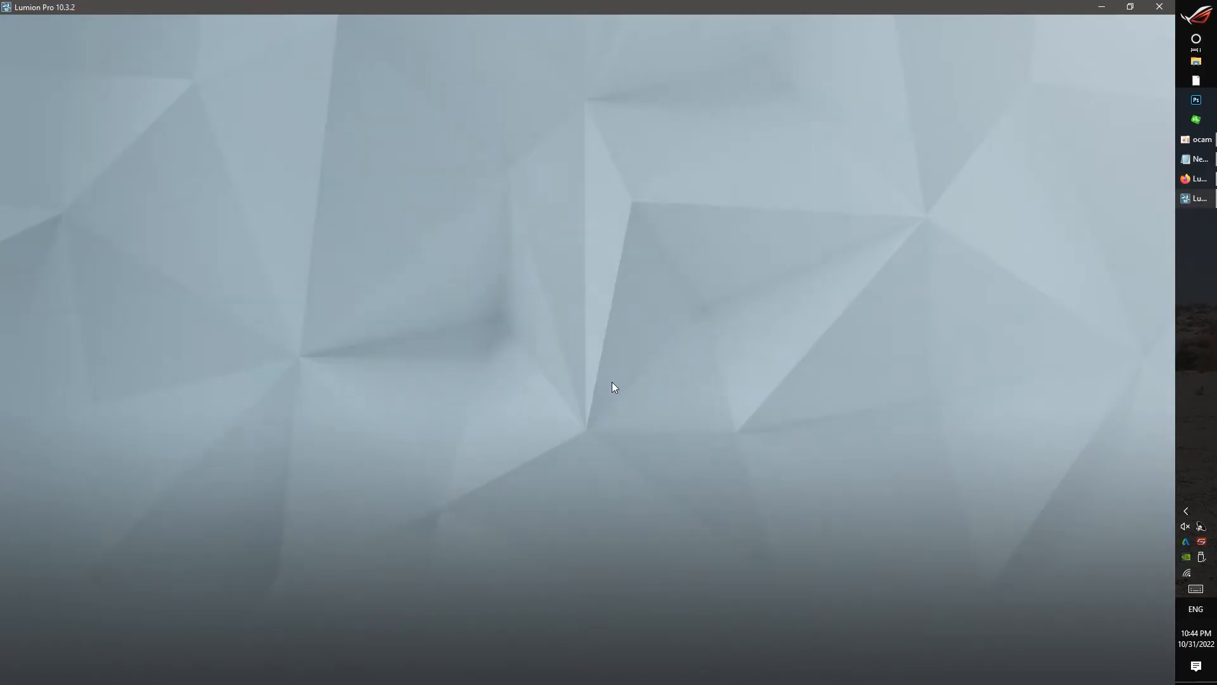
{"action": "left_click", "coordinate": [776, 486]}
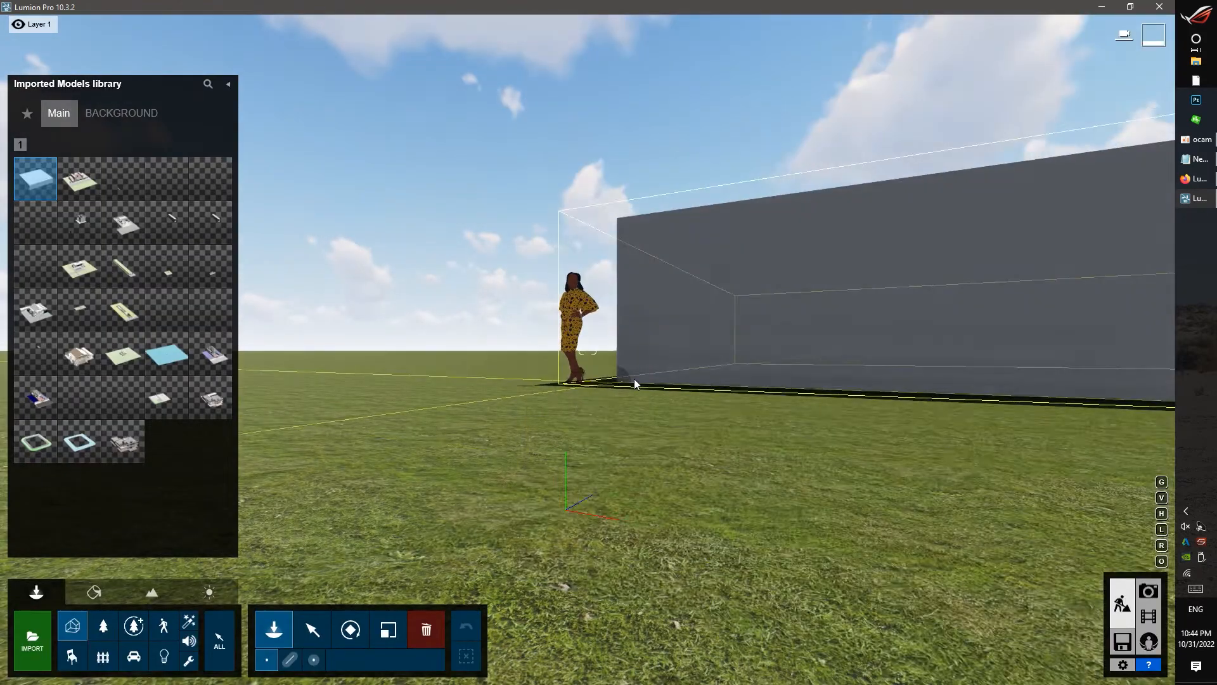
{"action": "left_click", "coordinate": [634, 379]}
- Inspect the placed box model from several angles and distances, switching from placement to selection mode
{"action": "key", "text": "w"}
{"action": "right_click_drag", "start_coordinate": [578, 472], "coordinate": [479, 540]}
{"action": "key", "text": "s"}
{"action": "key", "text": "s"}
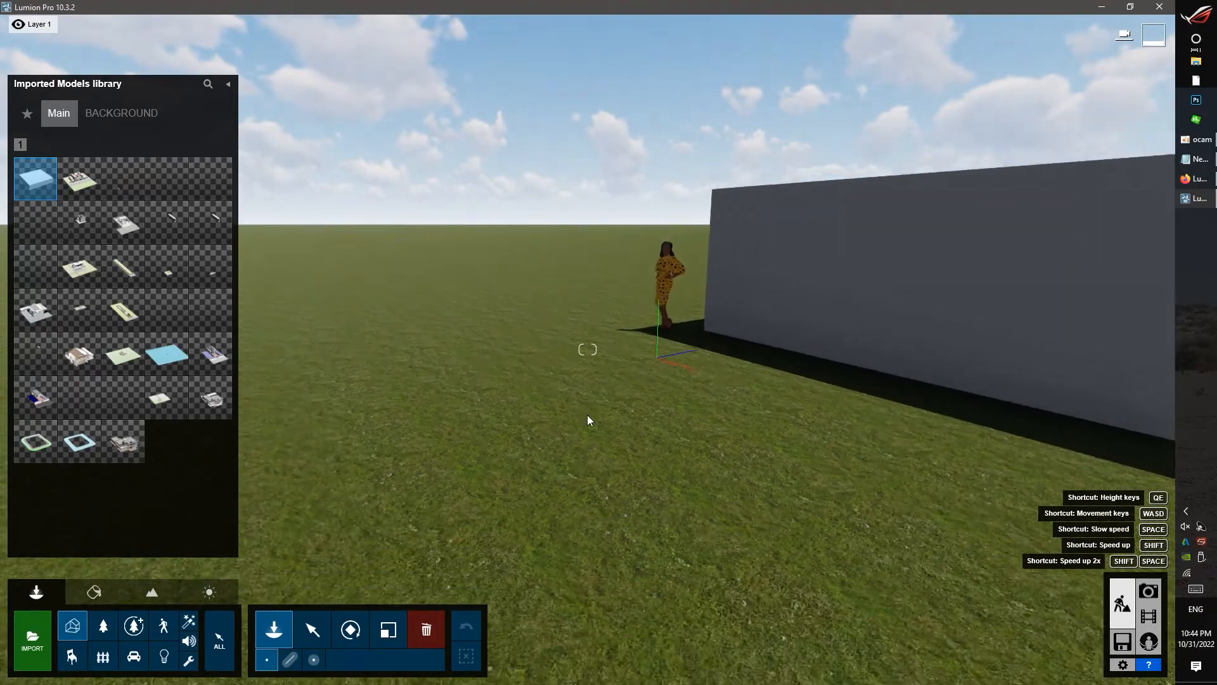
{"action": "key", "text": "d"}
{"action": "right_click_drag", "start_coordinate": [507, 381], "coordinate": [538, 393]}
{"action": "key", "text": "s"}
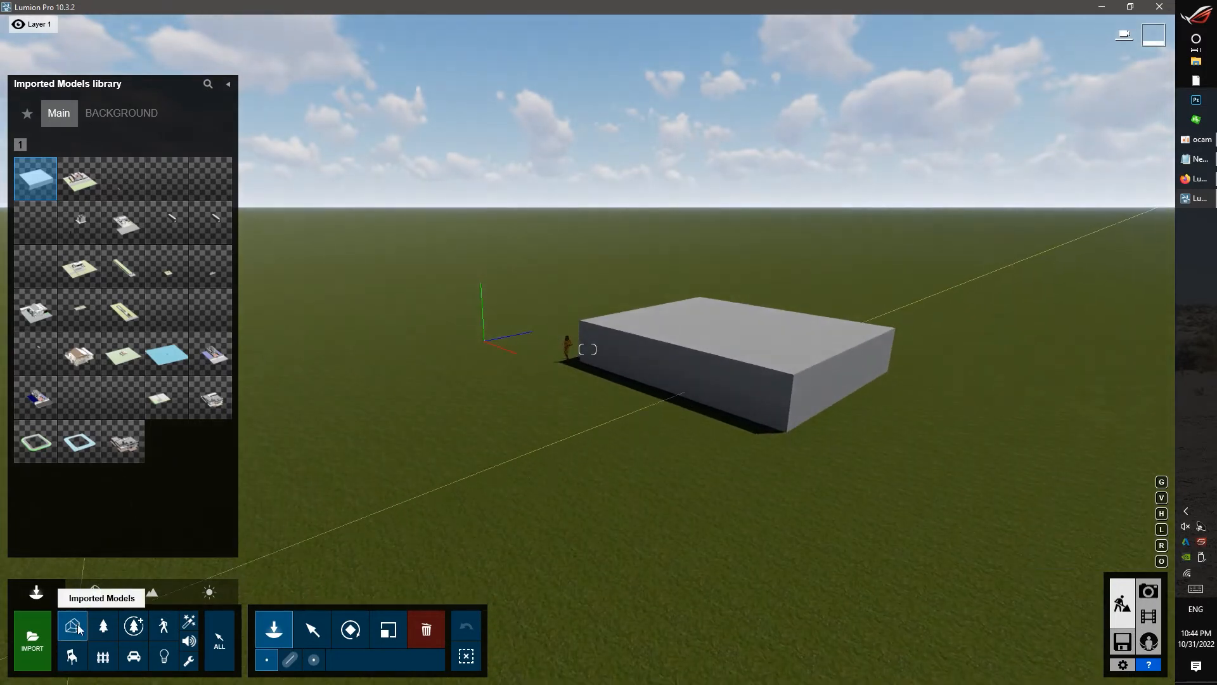
{"action": "left_click", "coordinate": [328, 633]}
{"action": "key", "text": "s"}
{"action": "right_click_drag", "start_coordinate": [607, 394], "coordinate": [634, 387]}
{"action": "key", "text": "d"}
{"action": "key", "text": "d"}
{"action": "key", "text": "w"}
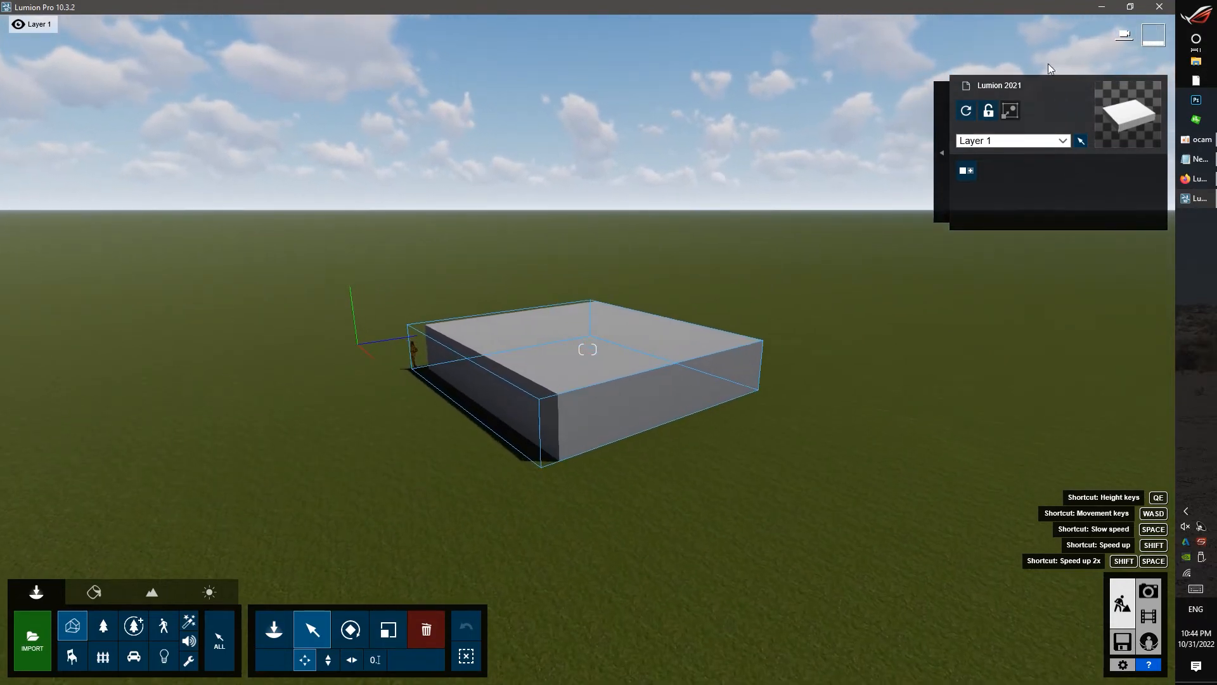
- Minimize Lumion and refresh the desktop
{"action": "left_click", "coordinate": [1102, 7]}
{"action": "right_click", "coordinate": [554, 215]}
{"action": "left_click", "coordinate": [574, 252]}
{"action": "right_click", "coordinate": [535, 207]}
{"action": "left_click", "coordinate": [557, 246]}
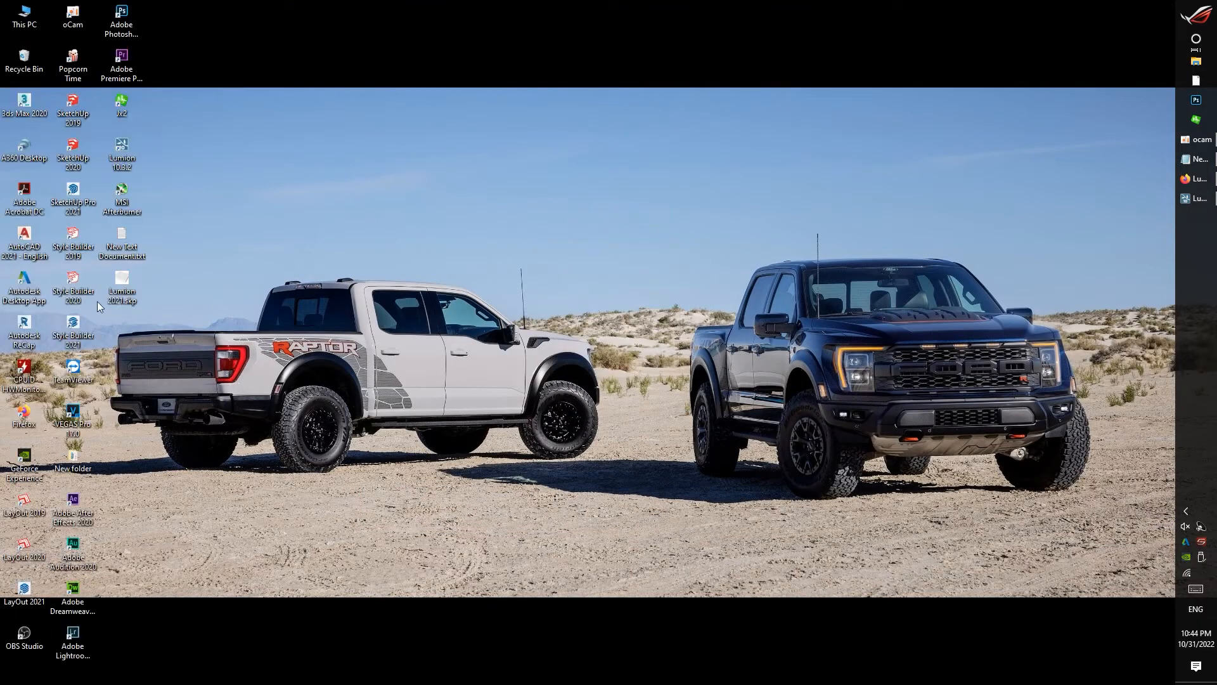
- Open Lumion 2021.skp from the desktop in SketchUp, accept the file version notice and look over the box model
{"action": "double_click", "coordinate": [131, 291]}
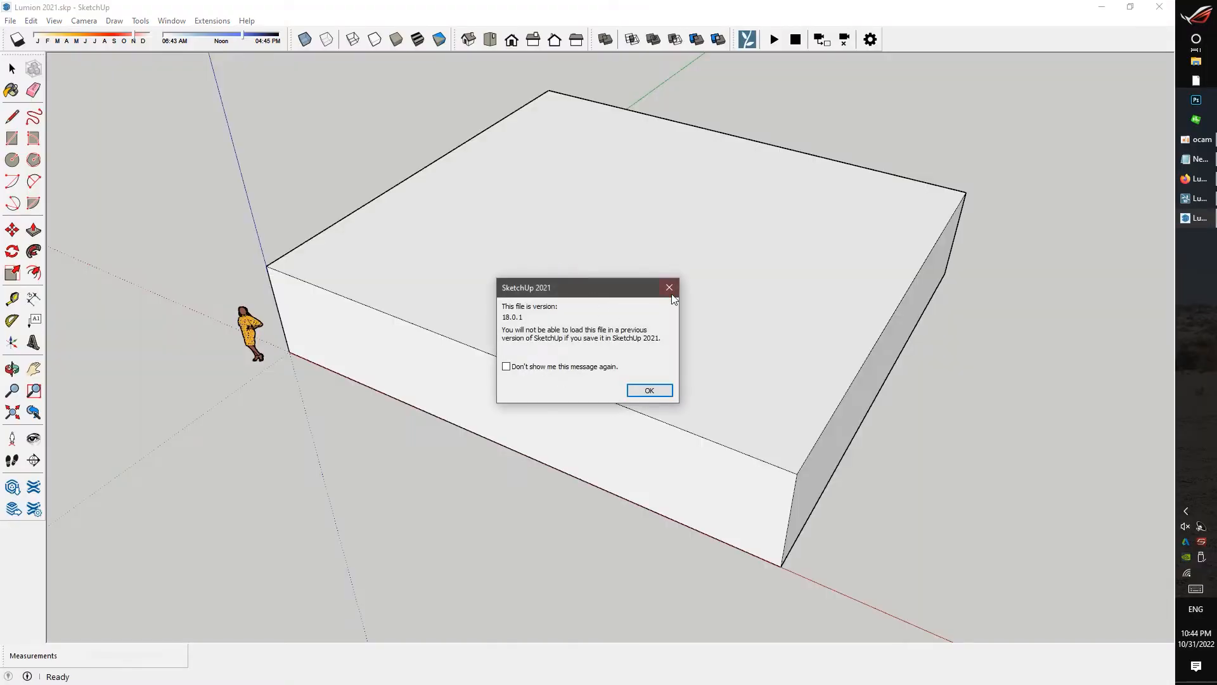
{"action": "left_click", "coordinate": [666, 388]}
{"action": "scroll", "coordinate": [595, 365], "scroll_direction": "down", "scroll_amount": 2}
{"action": "middle_click_drag", "start_coordinate": [597, 366], "coordinate": [664, 310]}
{"action": "scroll", "coordinate": [664, 309], "scroll_direction": "up", "scroll_amount": 1}
{"action": "double_click", "coordinate": [665, 308]}
{"action": "triple_click", "coordinate": [665, 310]}
{"action": "left_click", "coordinate": [900, 409]}
{"action": "middle_click_drag", "start_coordinate": [778, 410], "coordinate": [820, 380]}
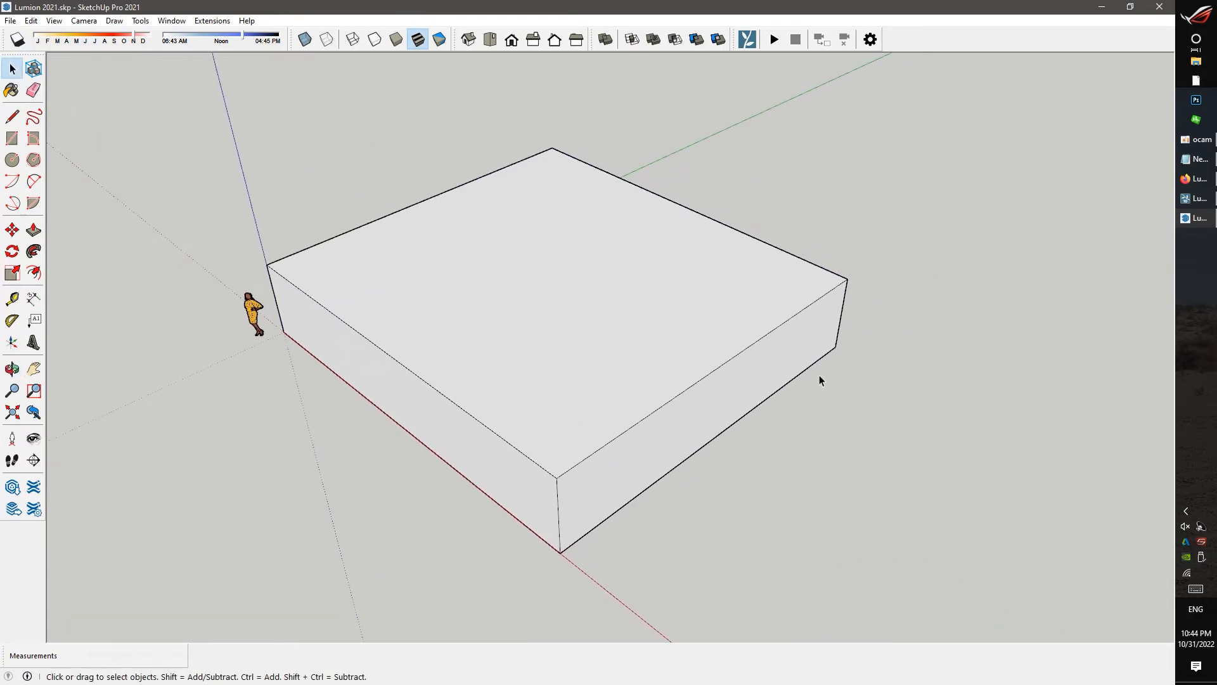
- Switch to Lumion, look at the placed box model from another angle and return to SketchUp
{"action": "left_click", "coordinate": [1197, 197]}
{"action": "scroll", "coordinate": [571, 314], "scroll_direction": "up", "scroll_amount": 3}
{"action": "right_click_drag", "start_coordinate": [571, 313], "coordinate": [582, 366]}
{"action": "key", "text": "s"}
{"action": "left_click", "coordinate": [1101, 7]}
- Inside the box group, draw a rectangle on the top face and pull it up into a tower
{"action": "triple_click", "coordinate": [541, 349]}
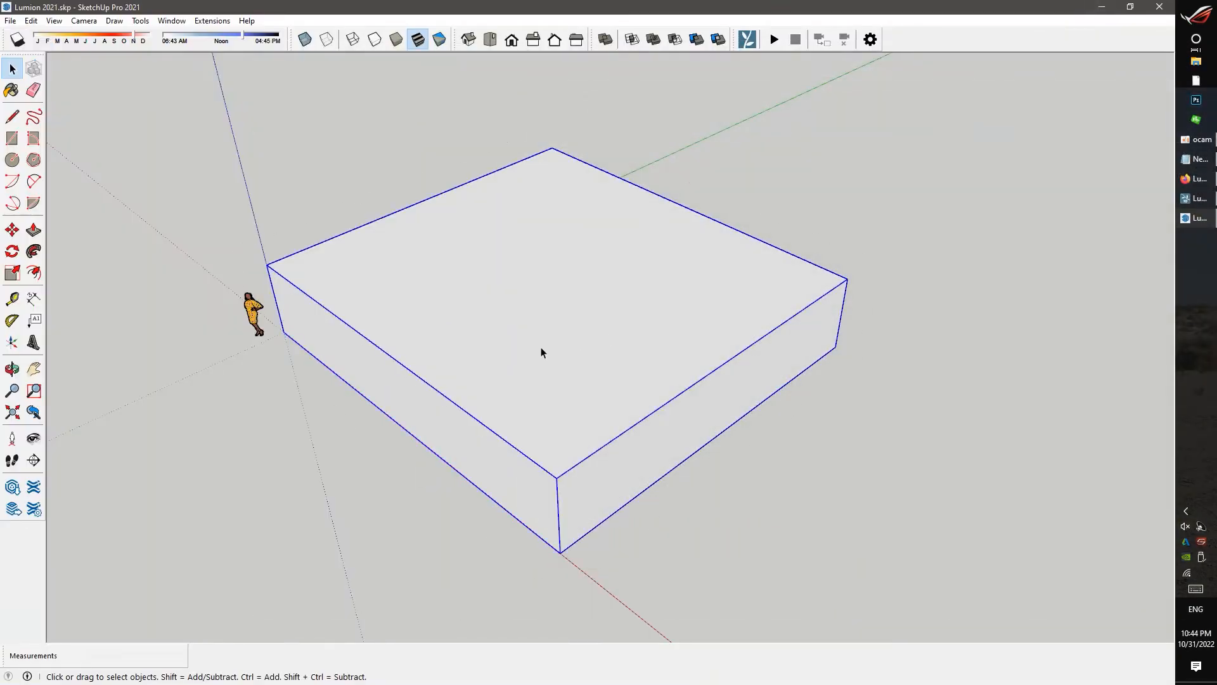
{"action": "key", "text": "e"}
{"action": "key", "text": "r"}
{"action": "left_click", "coordinate": [562, 226]}
{"action": "left_click", "coordinate": [532, 357]}
{"action": "middle_click_drag", "start_coordinate": [531, 357], "coordinate": [616, 350]}
{"action": "key", "text": "space"}
{"action": "left_click", "coordinate": [564, 305]}
{"action": "left_click_drag", "start_coordinate": [564, 307], "coordinate": [539, 110]}
{"action": "key", "text": "space"}
{"action": "scroll", "coordinate": [674, 404], "scroll_direction": "down", "scroll_amount": 2}
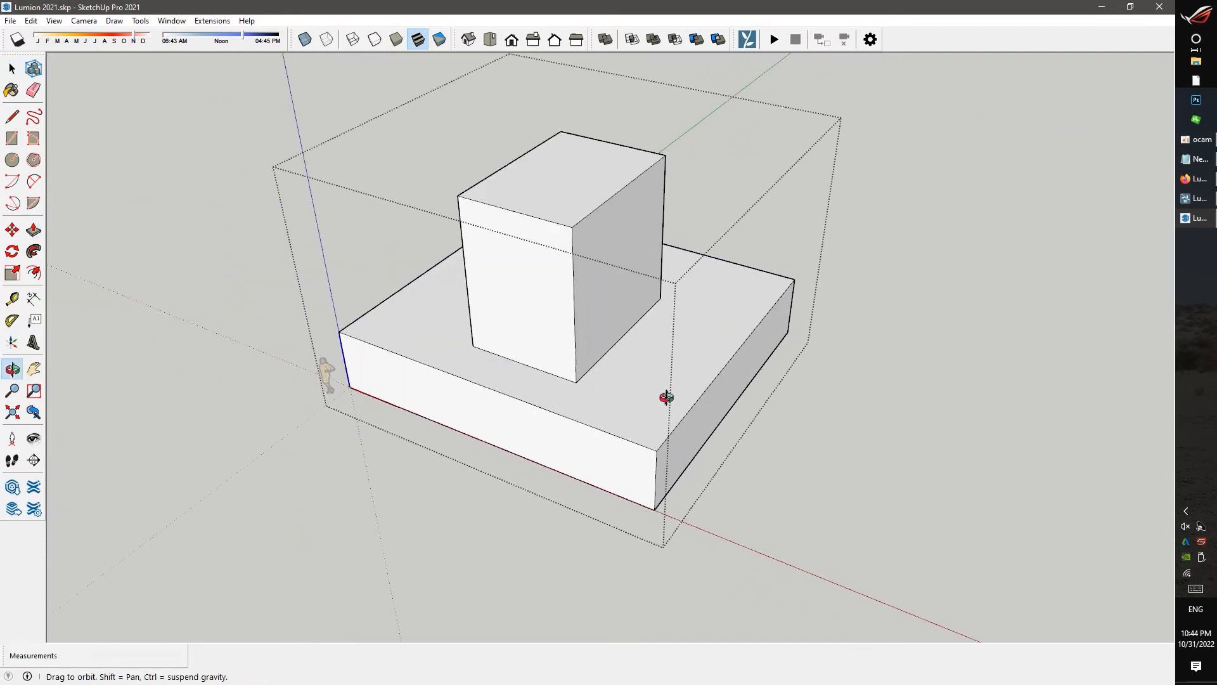
- Pull an inset rectangle on the tower's side face outward into a long block and start LiveSync with Lumion
{"action": "middle_click_drag", "start_coordinate": [674, 404], "coordinate": [628, 281]}
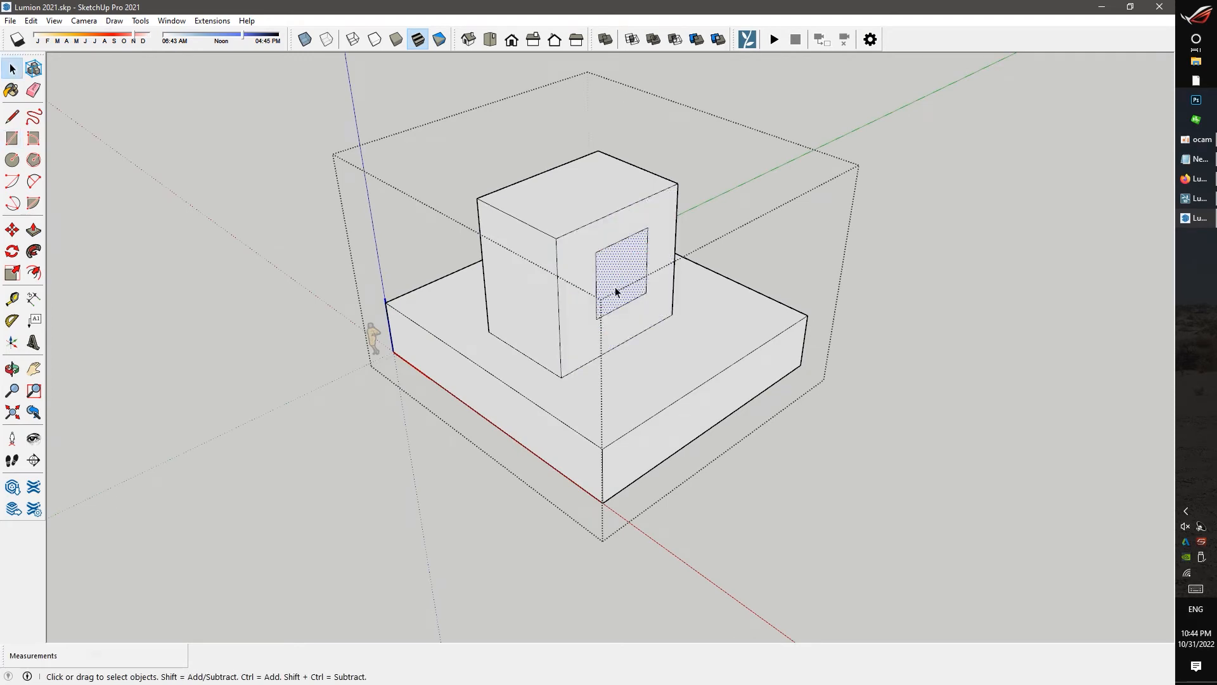
{"action": "middle_click_drag", "start_coordinate": [741, 497], "coordinate": [533, 456]}
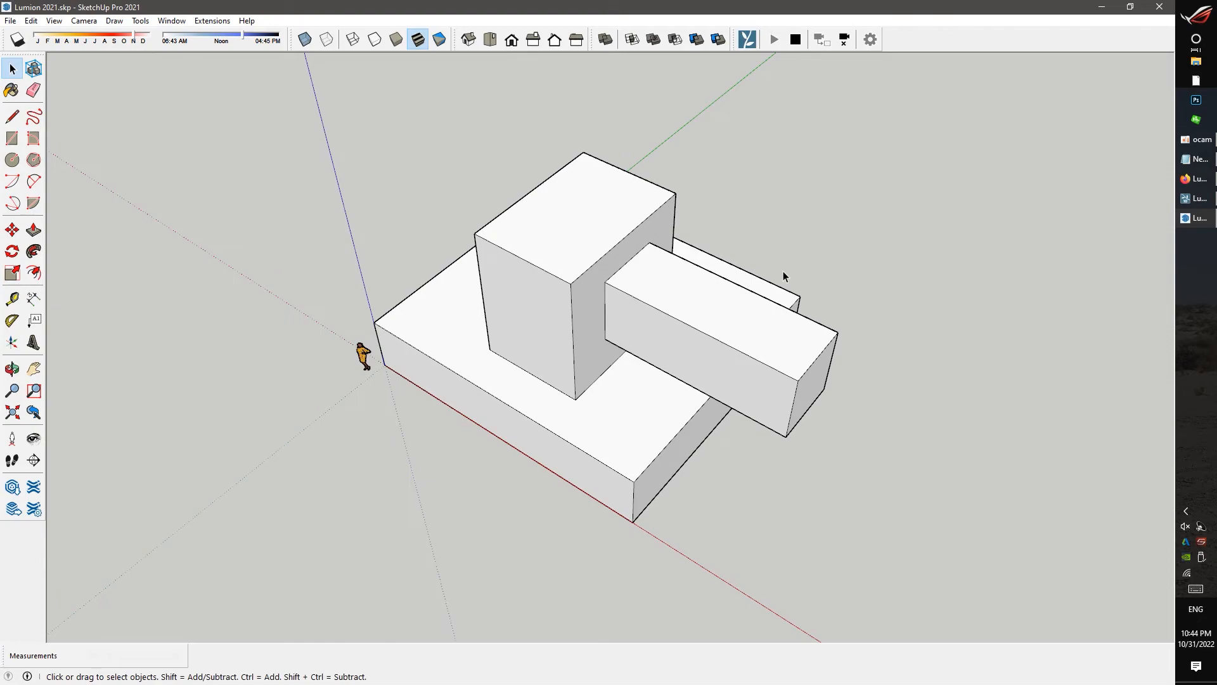
- Switch to Lumion and inspect the tower and projecting block of the synced model from near and far
{"action": "left_click", "coordinate": [1200, 199]}
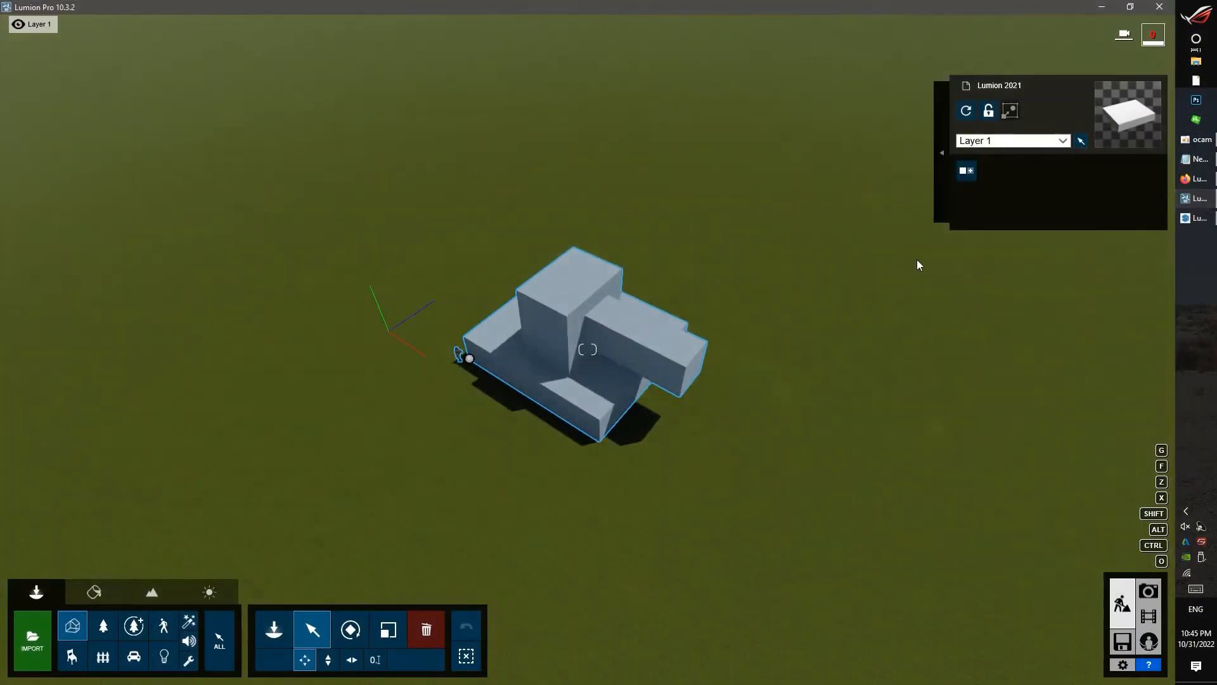
{"action": "scroll", "coordinate": [679, 367], "scroll_direction": "up", "scroll_amount": 5}
{"action": "right_click_drag", "start_coordinate": [679, 367], "coordinate": [794, 403]}
{"action": "scroll", "coordinate": [794, 403], "scroll_direction": "up", "scroll_amount": 7}
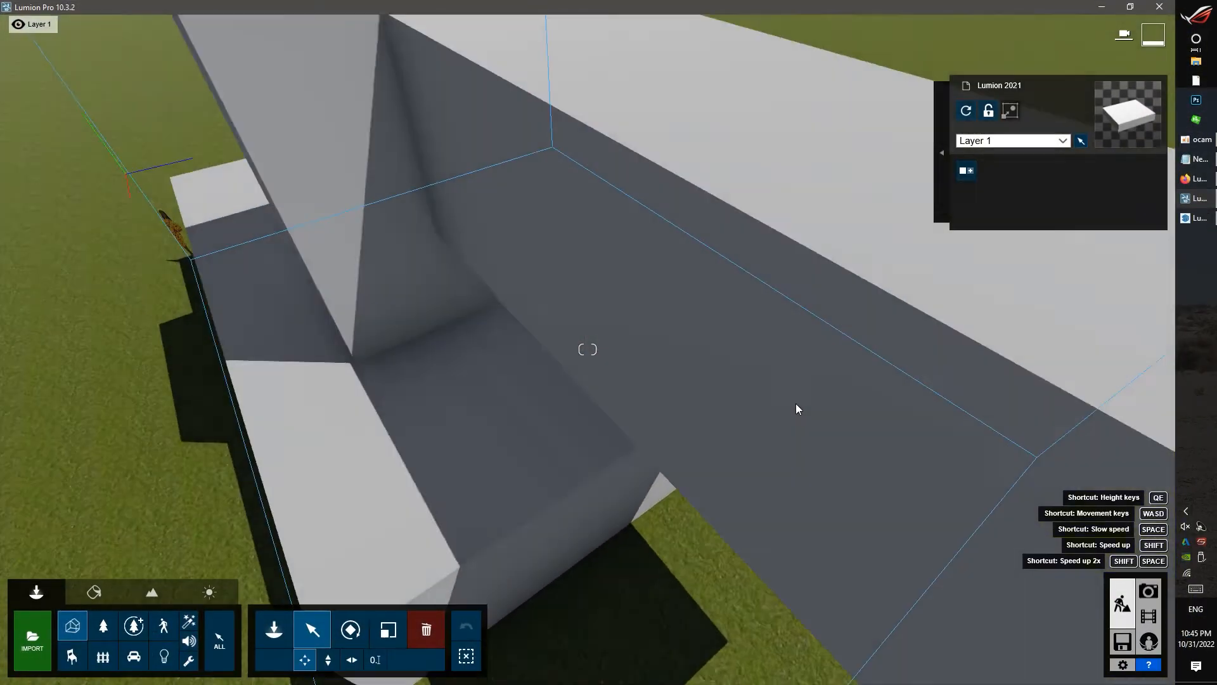
{"action": "scroll", "coordinate": [622, 385], "scroll_direction": "down", "scroll_amount": 7}
{"action": "scroll", "coordinate": [621, 383], "scroll_direction": "down", "scroll_amount": 2}
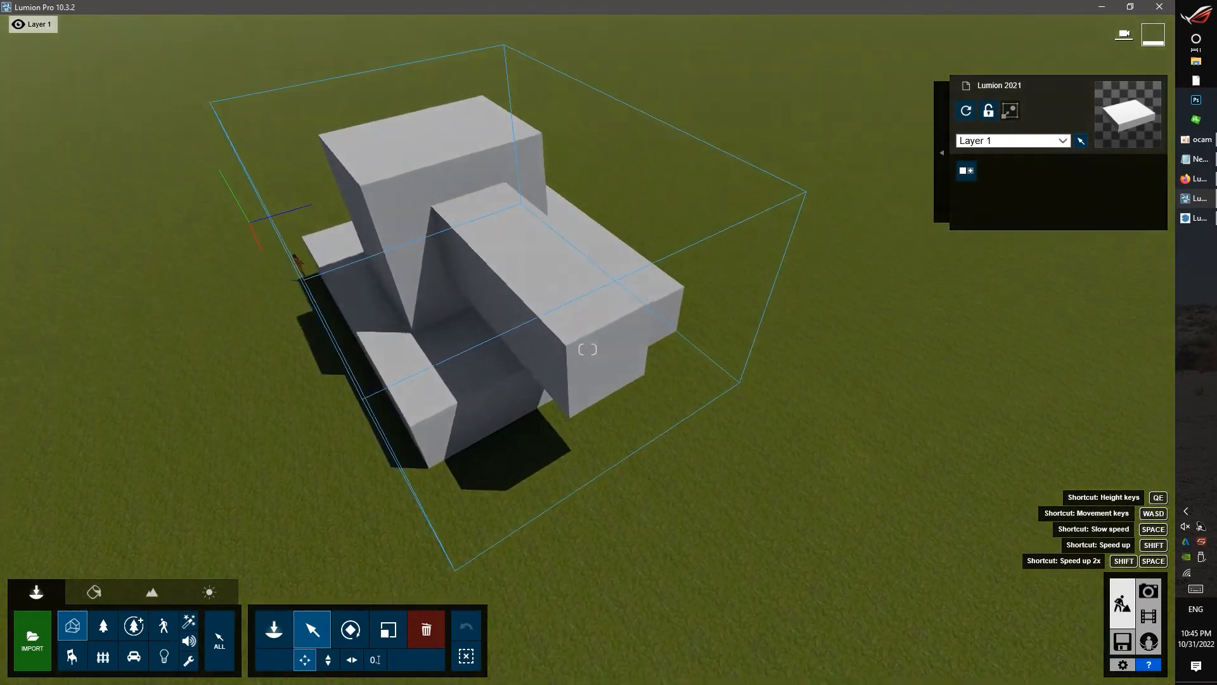
{"action": "right_click_drag", "start_coordinate": [604, 367], "coordinate": [559, 350]}
{"action": "scroll", "coordinate": [559, 350], "scroll_direction": "up", "scroll_amount": 4}
{"action": "scroll", "coordinate": [559, 350], "scroll_direction": "down", "scroll_amount": 2}
{"action": "scroll", "coordinate": [556, 349], "scroll_direction": "up", "scroll_amount": 3}
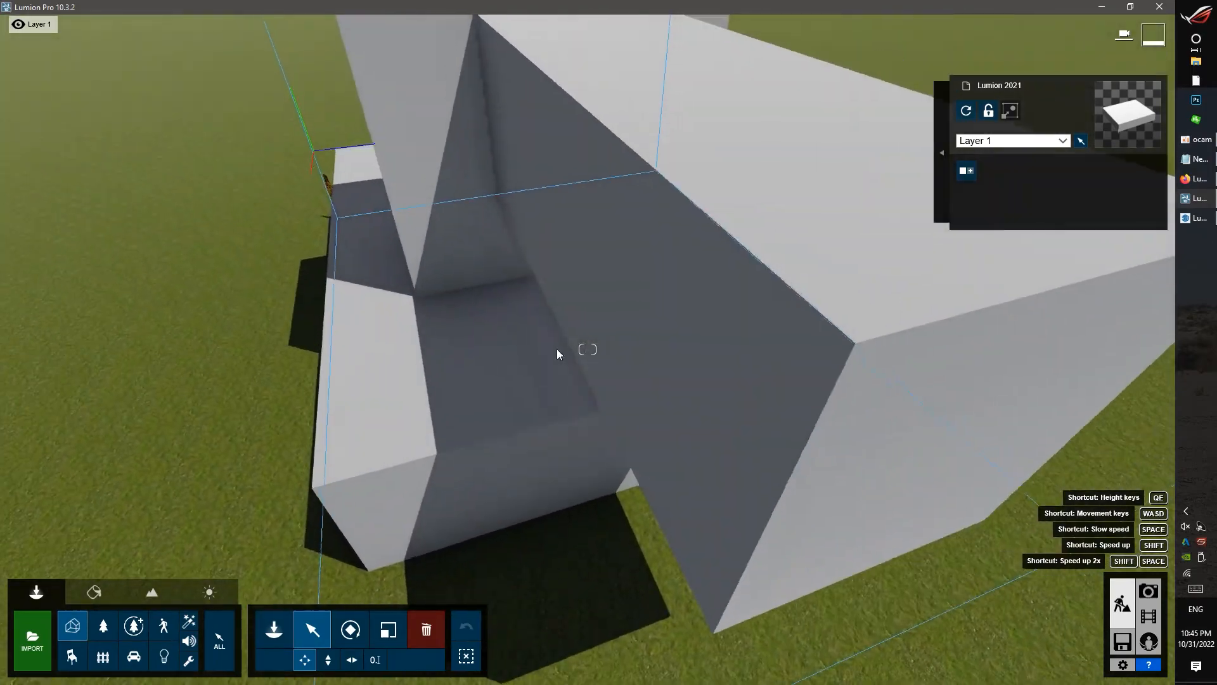
{"action": "scroll", "coordinate": [557, 349], "scroll_direction": "down", "scroll_amount": 5}
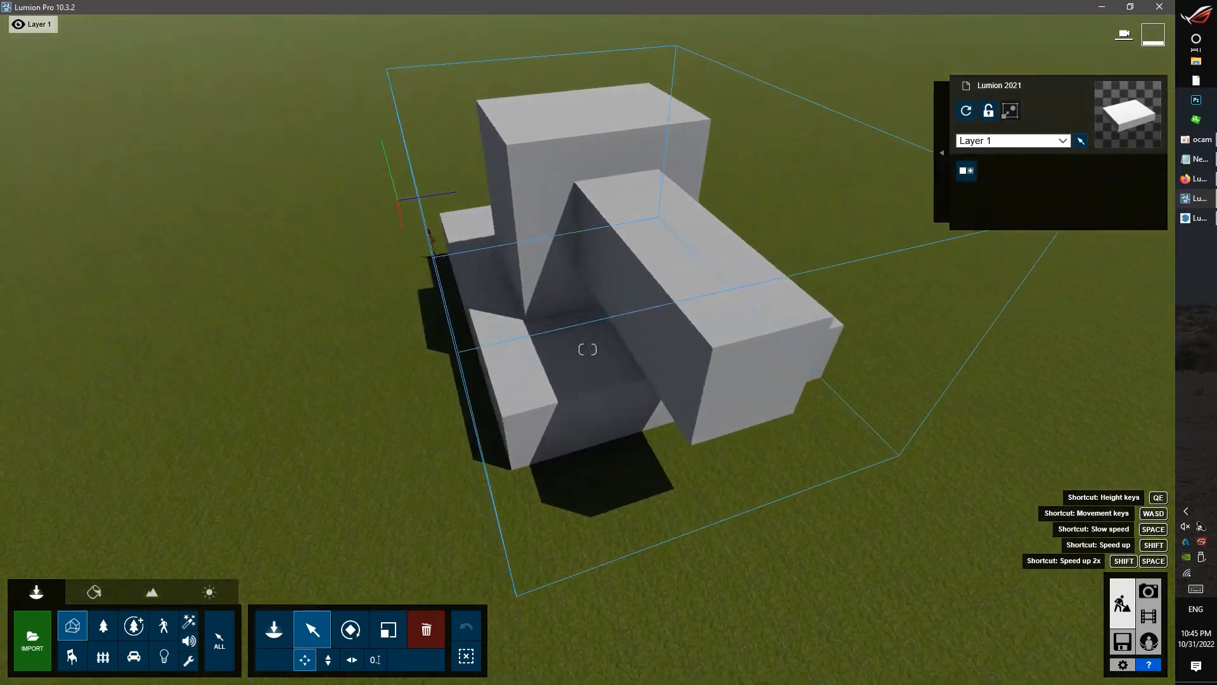
- Return to SketchUp and pull the projecting block's long side face outward by about 1864 mm, and again past the base slab
{"action": "key", "text": "alt+Tab"}
{"action": "scroll", "coordinate": [562, 364], "scroll_direction": "down", "scroll_amount": 1}
{"action": "triple_click", "coordinate": [663, 353]}
{"action": "key", "text": "p"}
{"action": "left_click", "coordinate": [663, 353]}
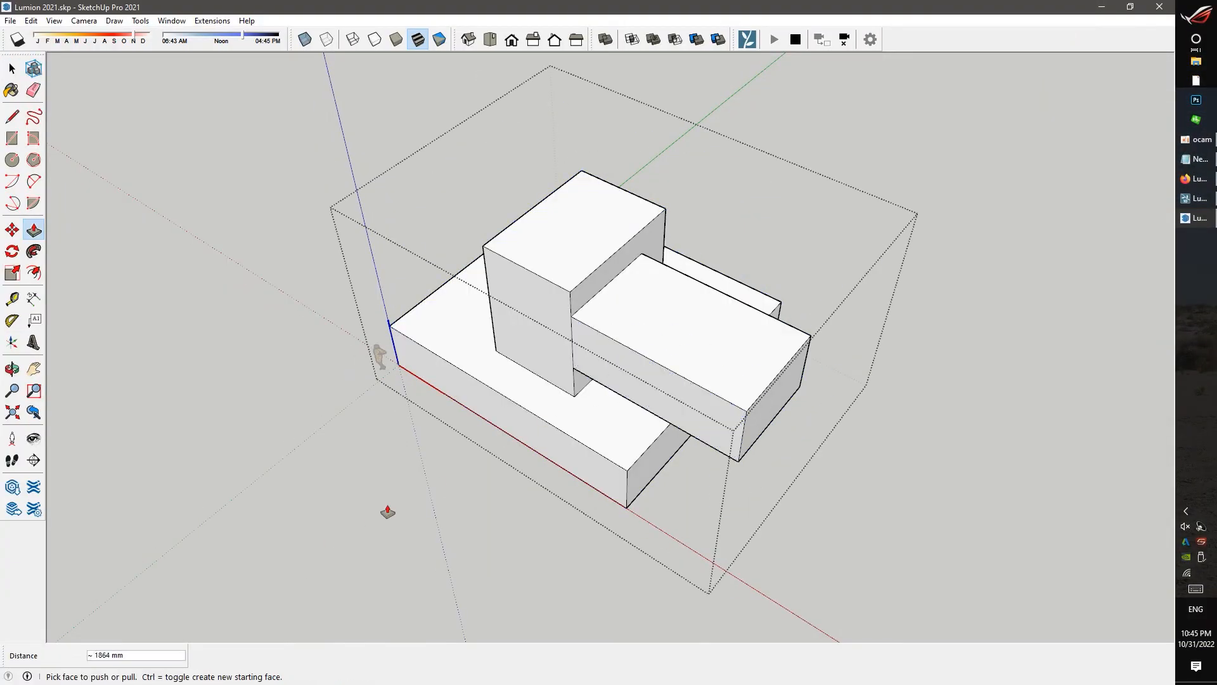
{"action": "left_click", "coordinate": [388, 540]}
- Offset the wide block's top face inward by about 3794 mm, leaving a narrow strip in the middle
{"action": "scroll", "coordinate": [690, 389], "scroll_direction": "down", "scroll_amount": 2}
{"action": "key", "text": "r"}
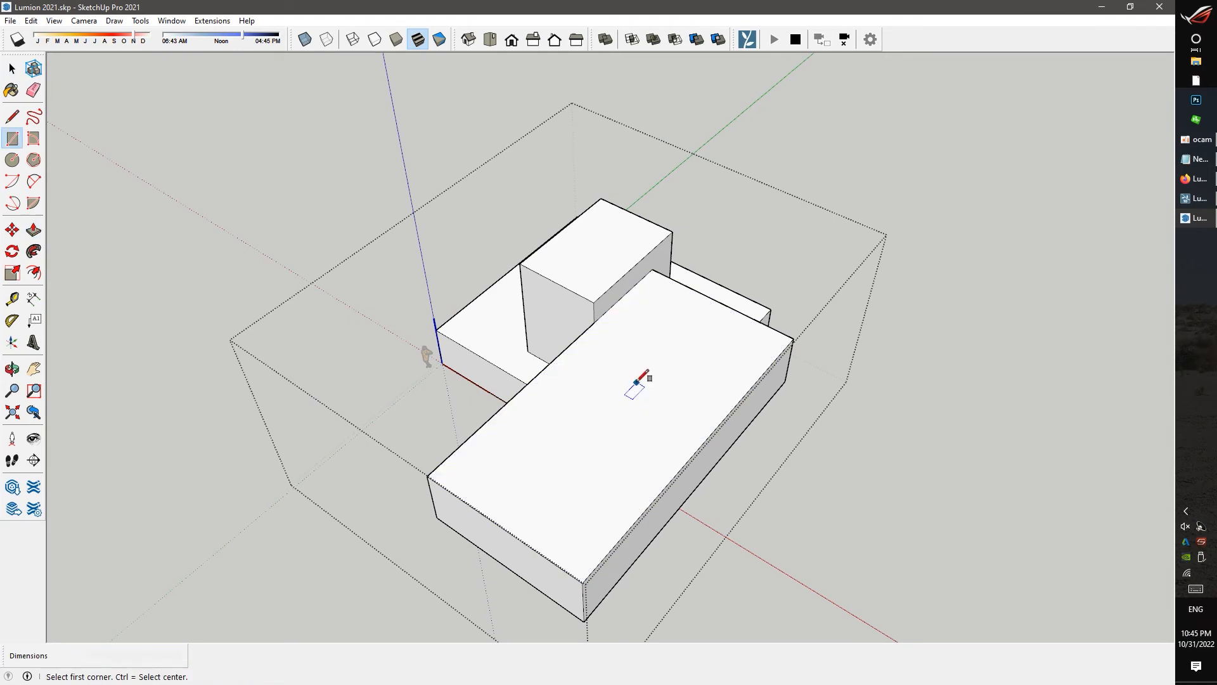
{"action": "key", "text": "f"}
{"action": "left_click", "coordinate": [639, 367]}
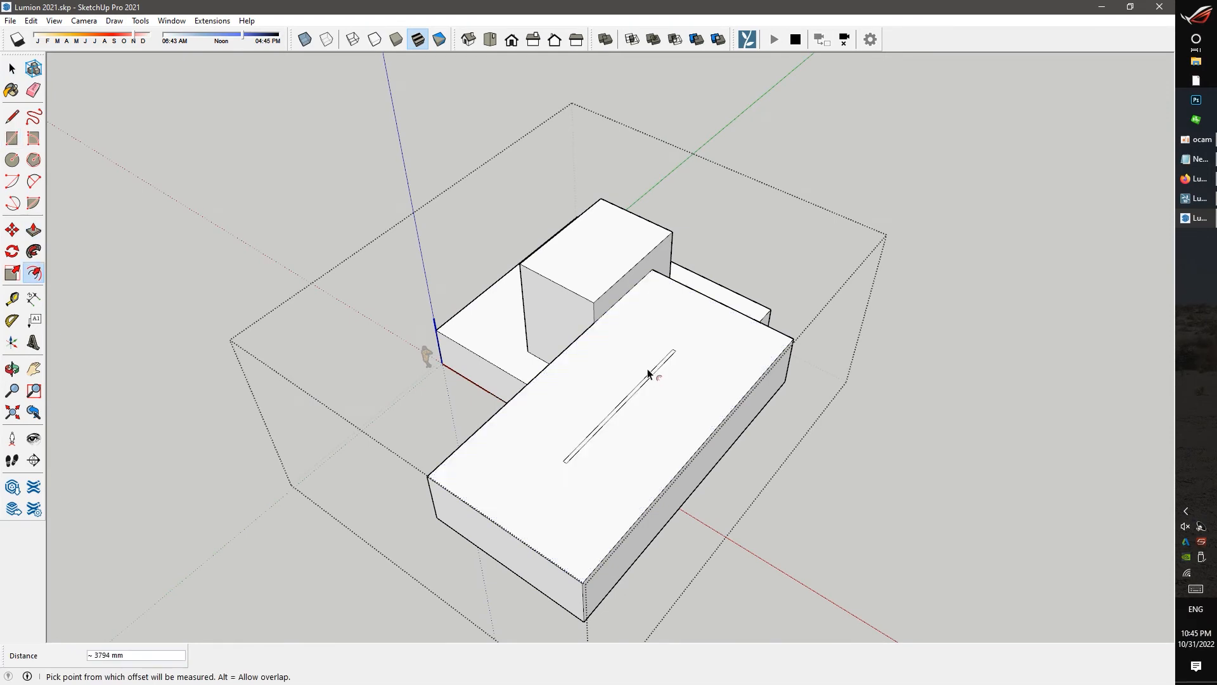
- Pull up the wide block's top face around the narrow strip so the strip forms a recessed groove
{"action": "key", "text": "p"}
{"action": "left_click", "coordinate": [613, 372]}
{"action": "mouse_move", "coordinate": [615, 388]}
{"action": "middle_mouse_down"}
{"action": "mouse_move", "coordinate": [625, 393]}
{"action": "mouse_move", "coordinate": [604, 329]}
{"action": "mouse_move", "coordinate": [583, 324]}
{"action": "middle_mouse_up"}
{"action": "key", "text": "space"}
- Switch to Lumion, check the thickened block and its groove in the synced model, and return to SketchUp
{"action": "left_click", "coordinate": [1195, 206]}
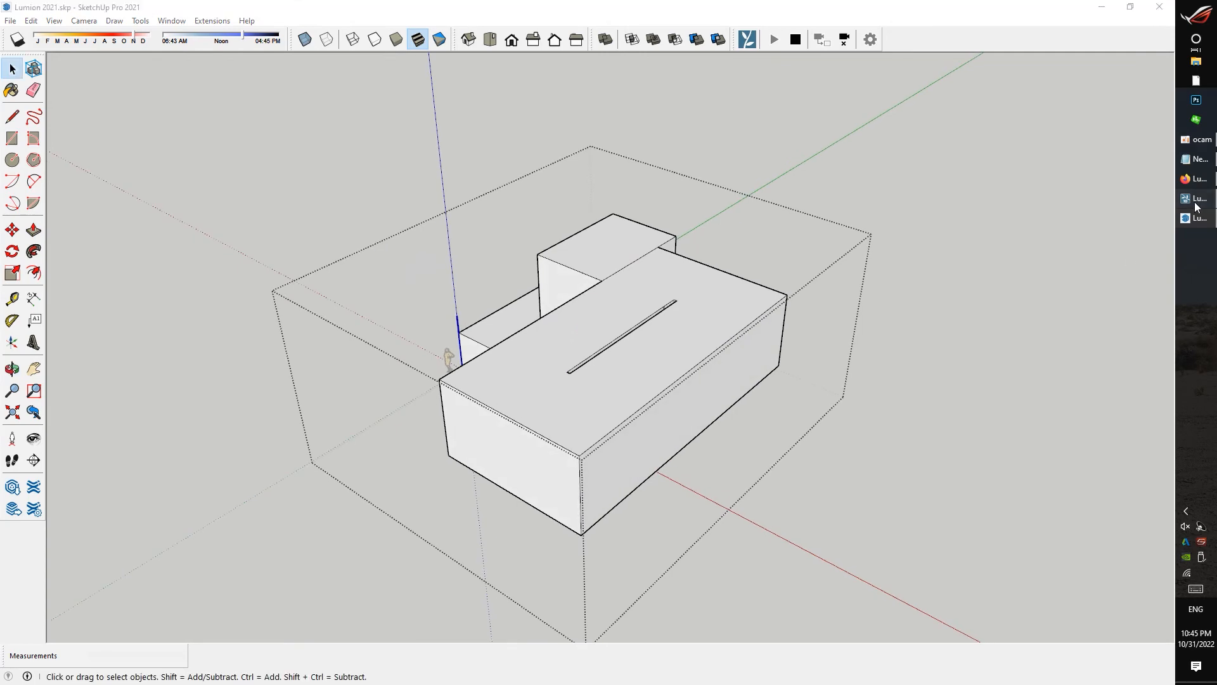
{"action": "scroll", "coordinate": [661, 367], "scroll_direction": "up", "scroll_amount": 7}
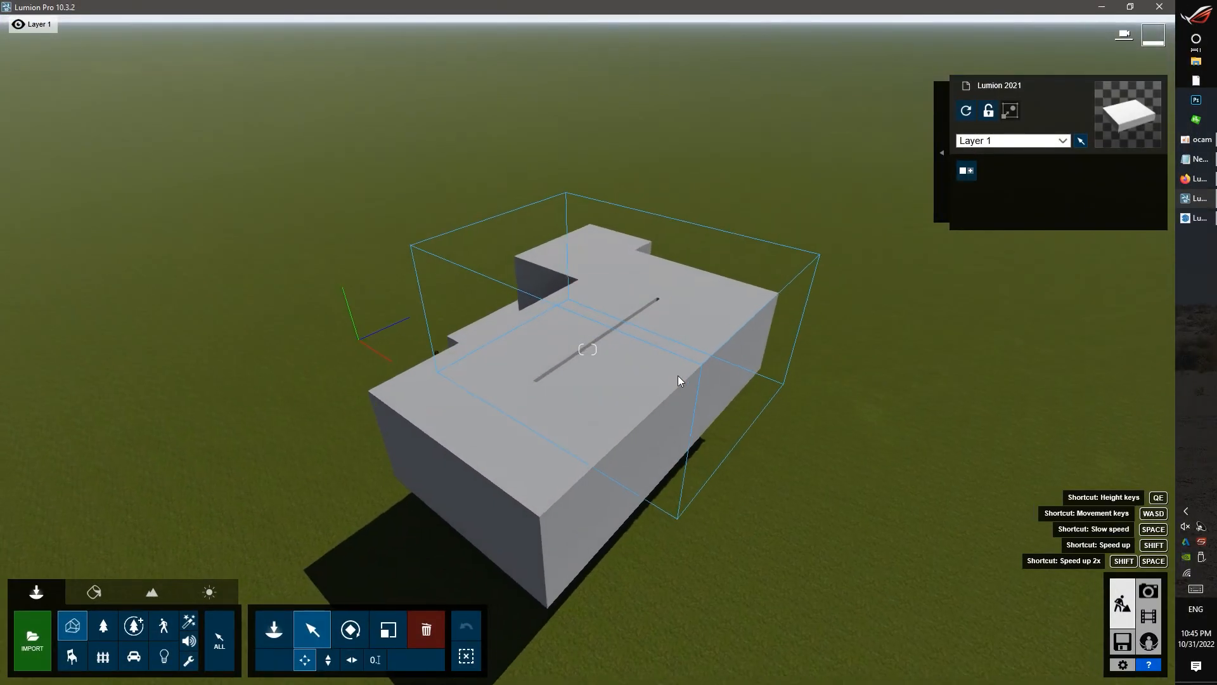
{"action": "left_click", "coordinate": [678, 376]}
{"action": "scroll", "coordinate": [681, 374], "scroll_direction": "down", "scroll_amount": 2}
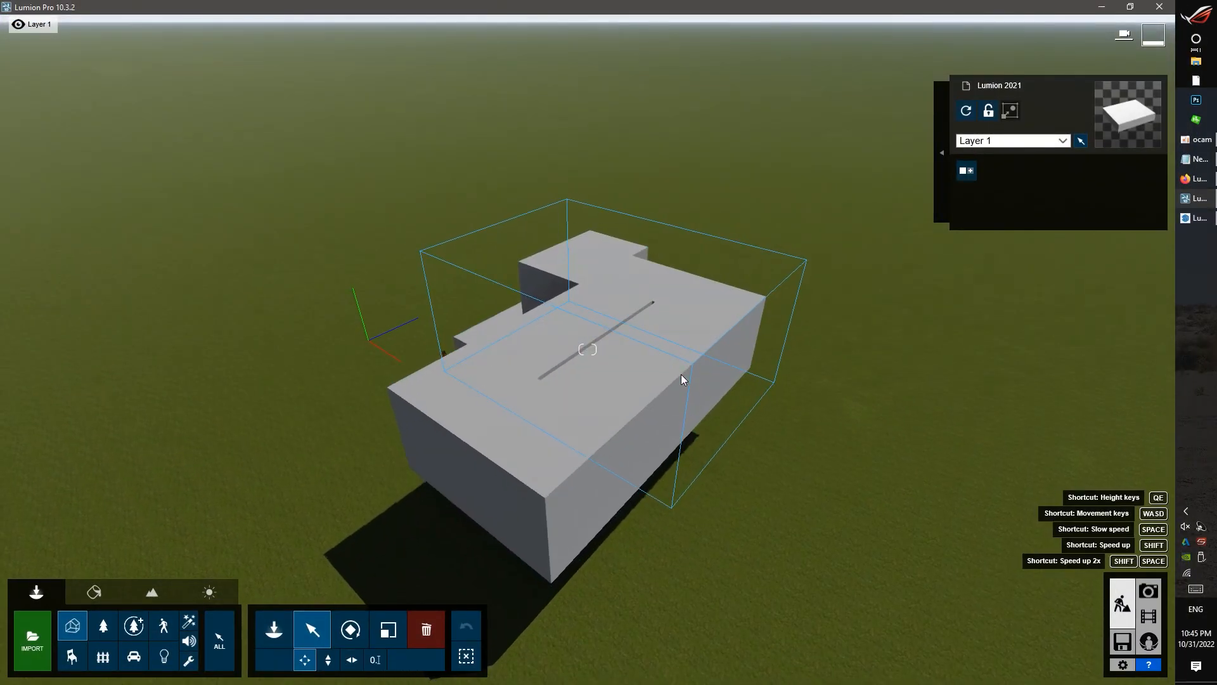
{"action": "left_click", "coordinate": [1104, 9]}
- Offset the wide block's front end face inward by about 1031 mm and pull the inner face out into a smaller block
{"action": "mouse_move", "coordinate": [761, 266]}
{"action": "middle_mouse_down"}
{"action": "mouse_move", "coordinate": [779, 282]}
{"action": "mouse_move", "coordinate": [693, 421]}
{"action": "middle_mouse_up"}
{"action": "left_click", "coordinate": [675, 415]}
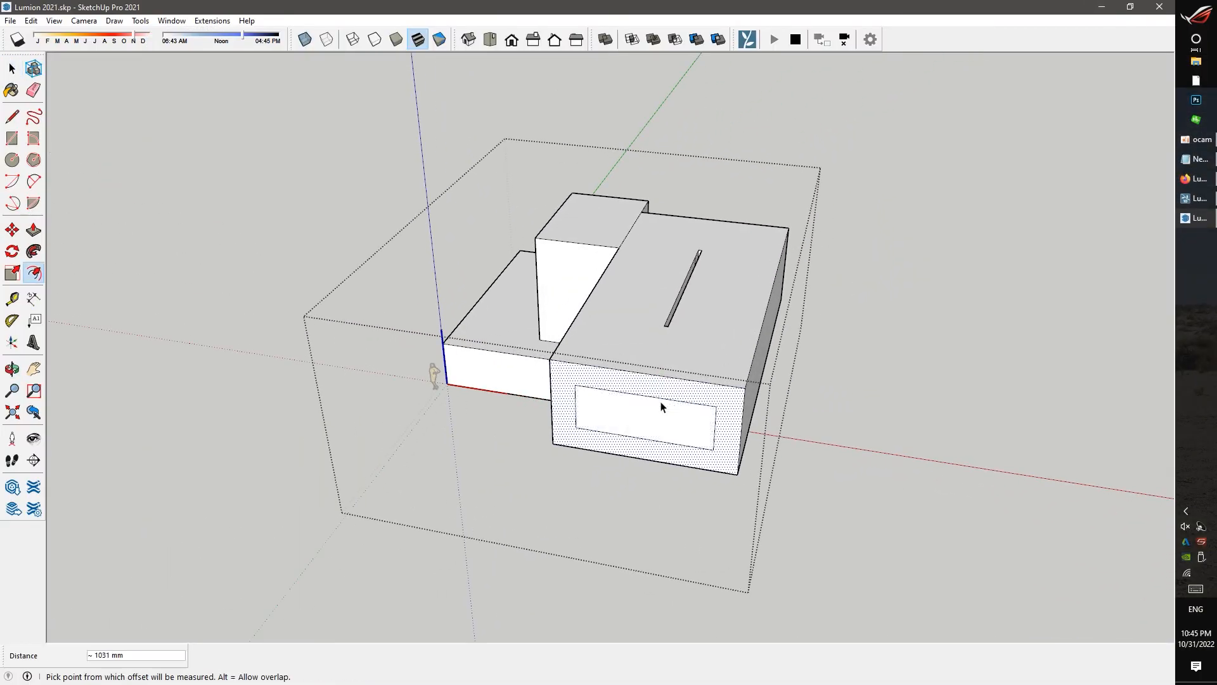
{"action": "left_click", "coordinate": [596, 472]}
{"action": "key", "text": "space"}
{"action": "middle_click_drag", "start_coordinate": [721, 448], "coordinate": [697, 363]}
- Switch to Lumion, view the synced model with its front extension from several sides, and return to SketchUp
{"action": "left_click", "coordinate": [1199, 202]}
{"action": "scroll", "coordinate": [526, 375], "scroll_direction": "up", "scroll_amount": 3}
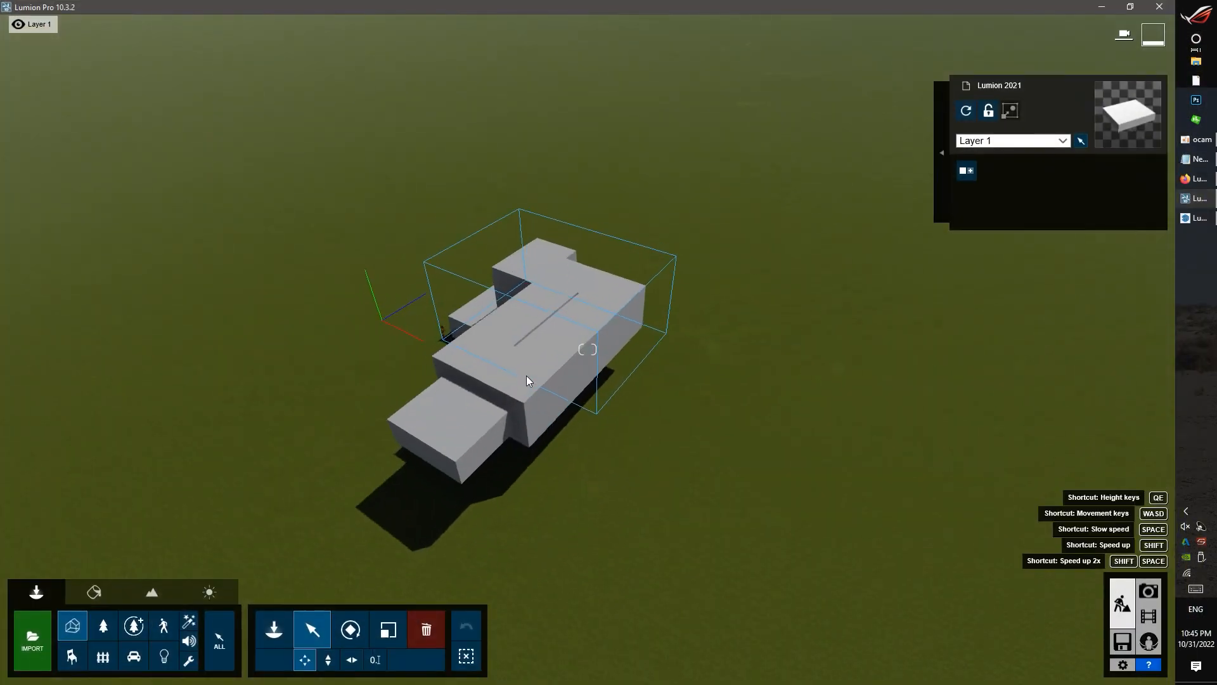
{"action": "key", "text": "d"}
{"action": "right_click_drag", "start_coordinate": [595, 391], "coordinate": [510, 381]}
{"action": "key", "text": "d"}
{"action": "right_click_drag", "start_coordinate": [588, 350], "coordinate": [487, 346]}
{"action": "left_click", "coordinate": [1101, 8]}
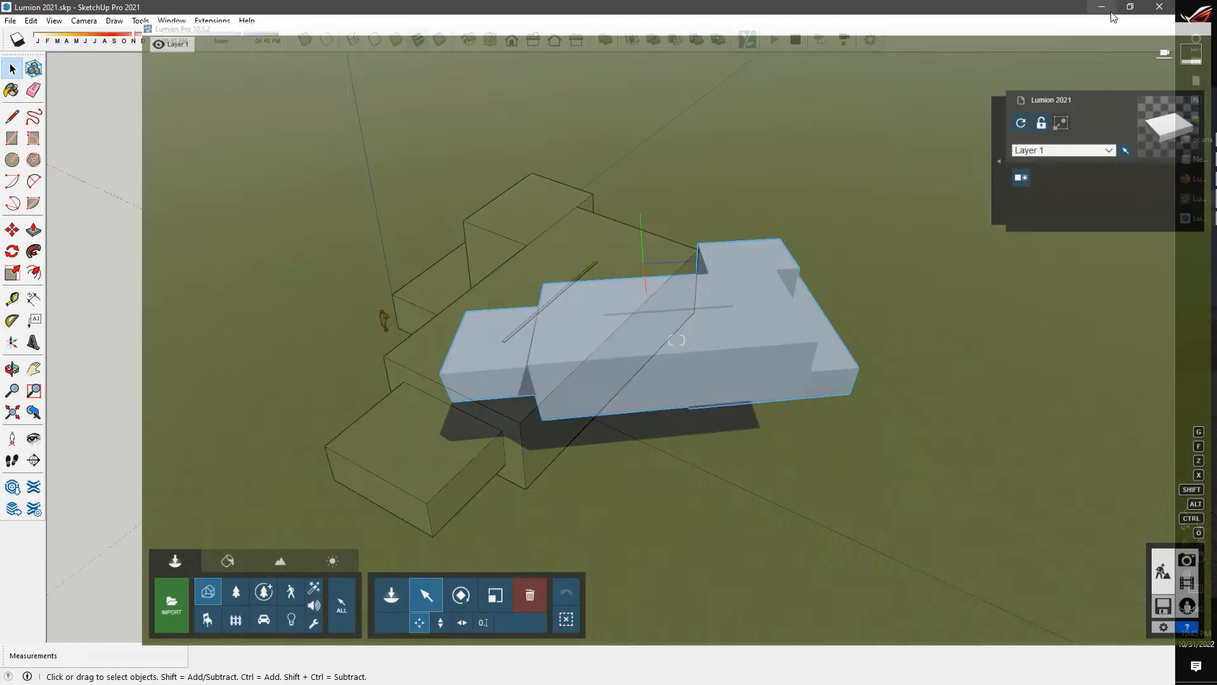